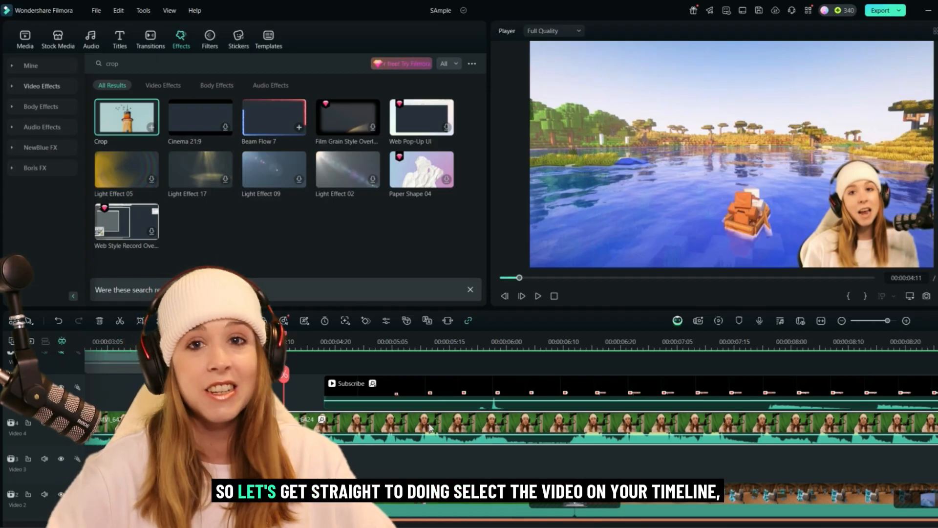
# Step: Split the MVI_6424 talking-head clip on Video 4 at 00:00:06:05 and select its second half
pyautogui.click(546, 427)
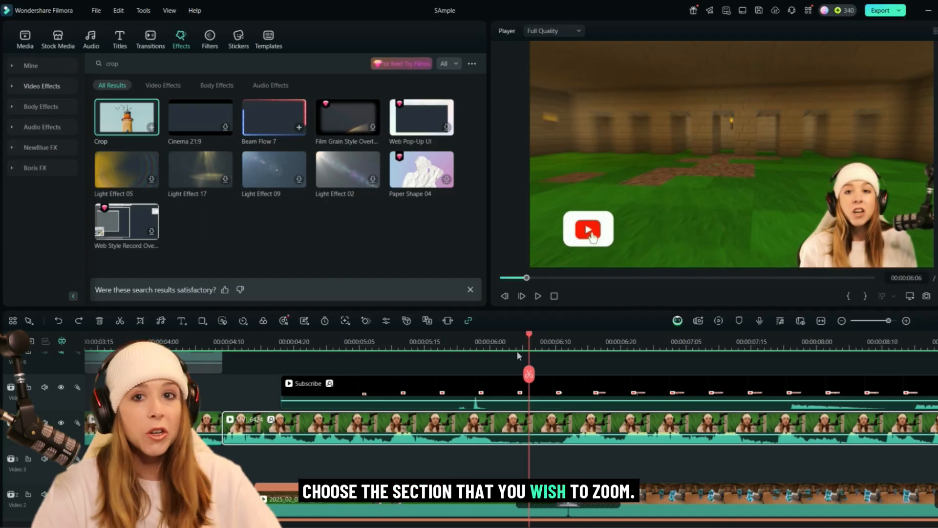
pyautogui.click(222, 340)
pyautogui.press('space')
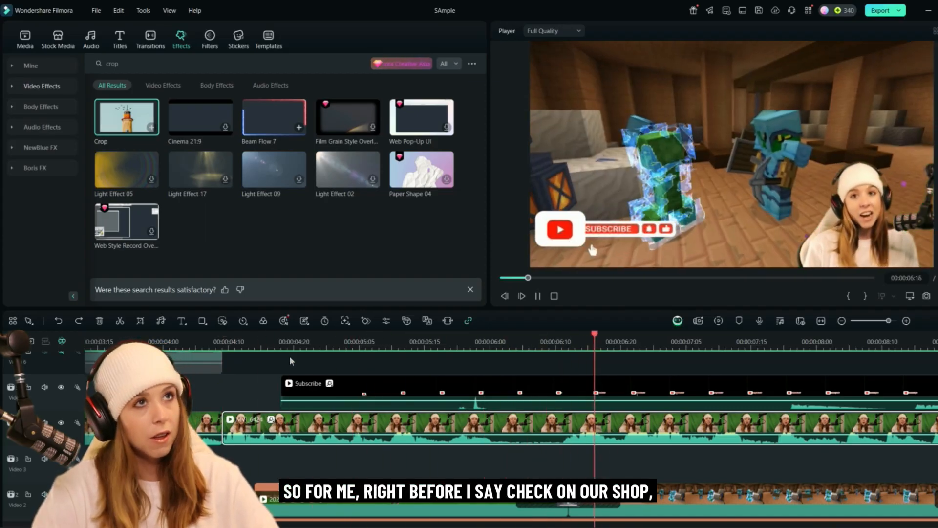
pyautogui.press('space')
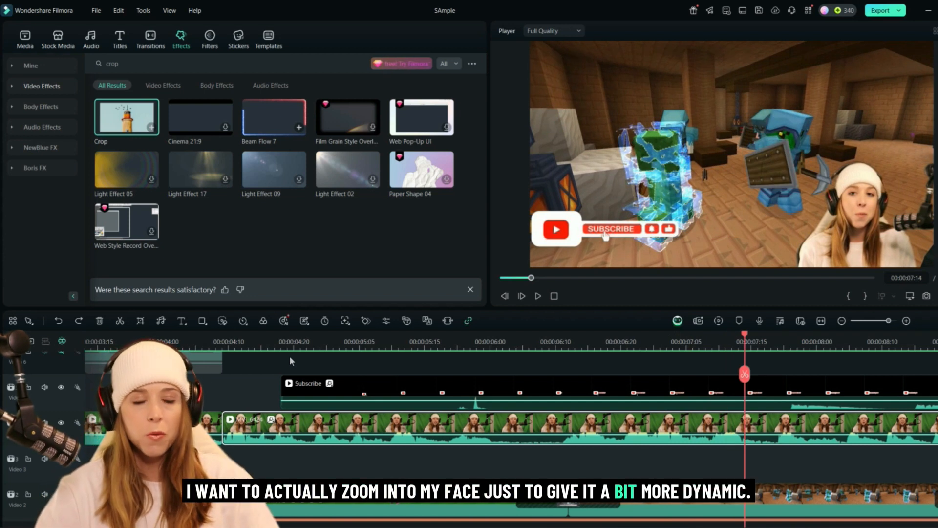
pyautogui.click(519, 407)
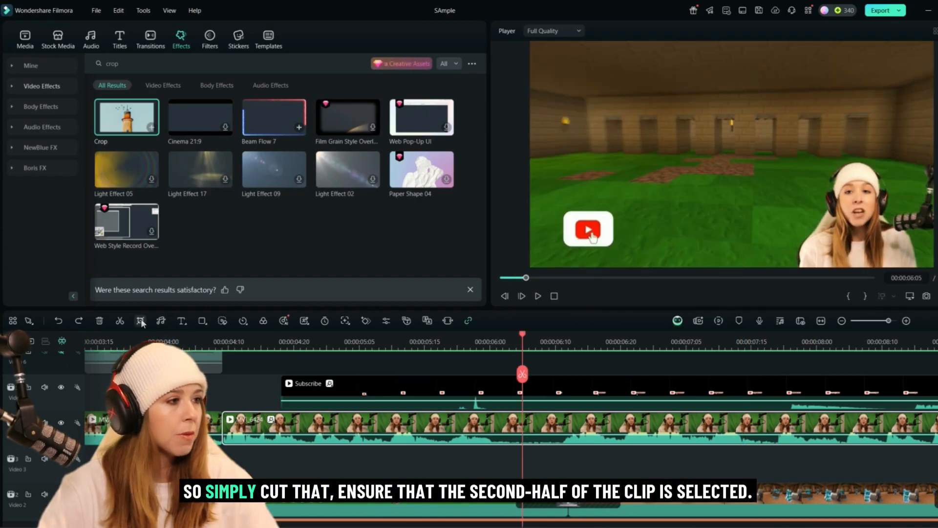
pyautogui.click(120, 320)
pyautogui.click(638, 433)
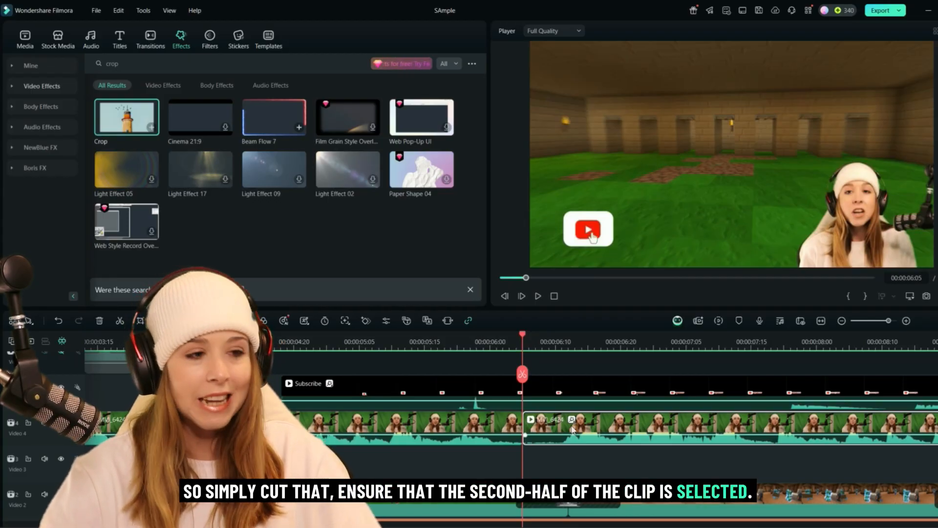
# Step: Apply a Pan & Zoom to the second half, with the End frame sized about 1344 x 756 and centred on the face
pyautogui.click(140, 321)
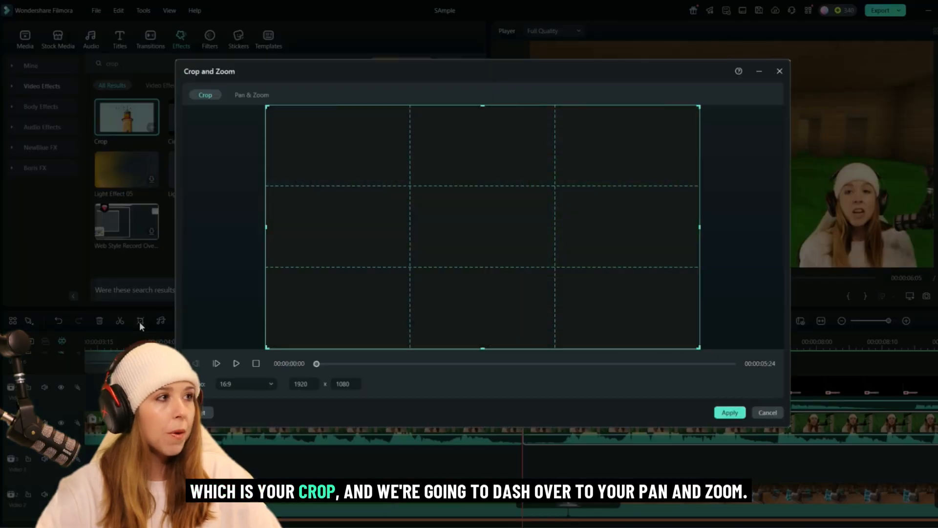
pyautogui.click(249, 93)
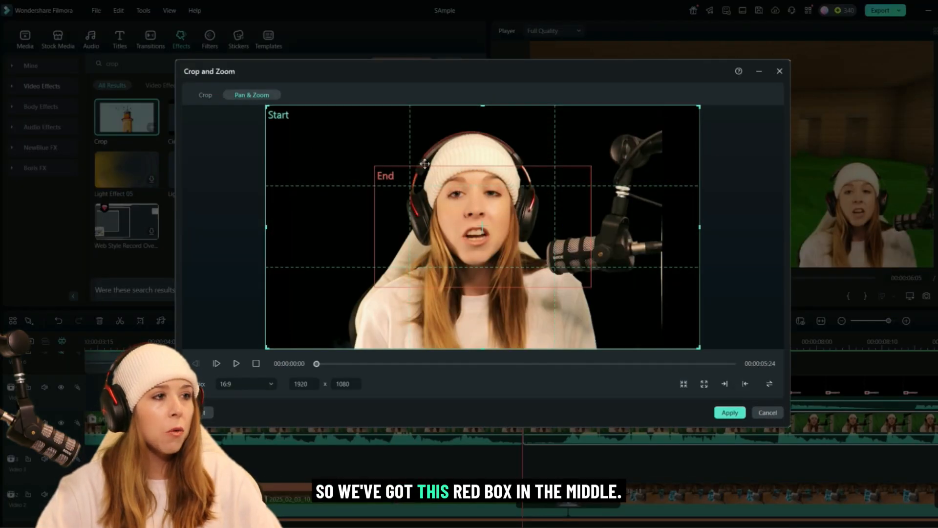
pyautogui.click(490, 237)
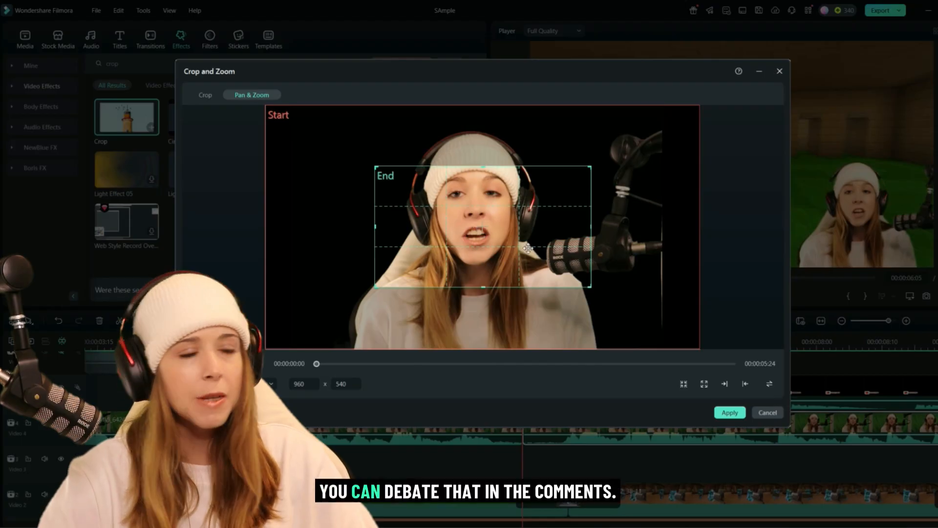
pyautogui.moveTo(528, 248); pyautogui.dragTo(468, 201)
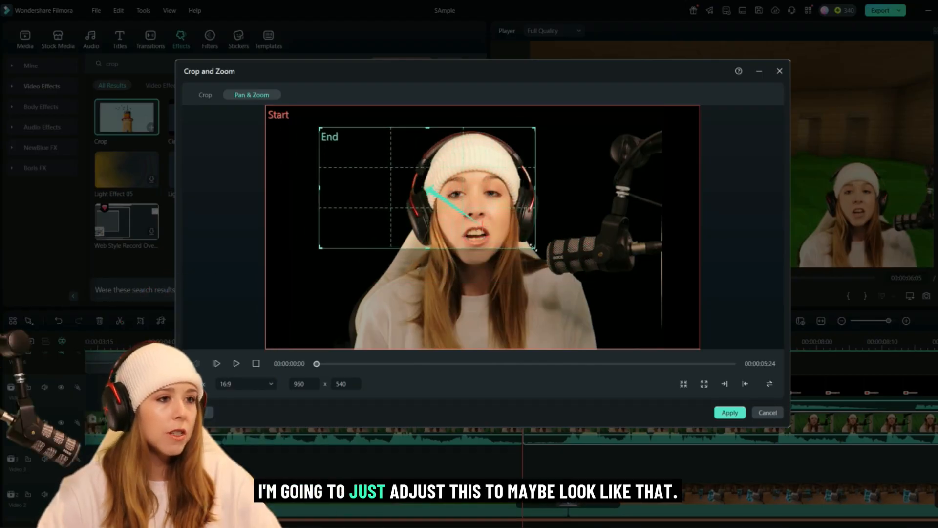
pyautogui.moveTo(536, 243); pyautogui.dragTo(623, 317)
pyautogui.moveTo(608, 274)
pyautogui.mouseDown()
pyautogui.moveTo(596, 257)
pyautogui.moveTo(579, 267)
pyautogui.moveTo(590, 274)
pyautogui.mouseUp()
pyautogui.click(237, 364)
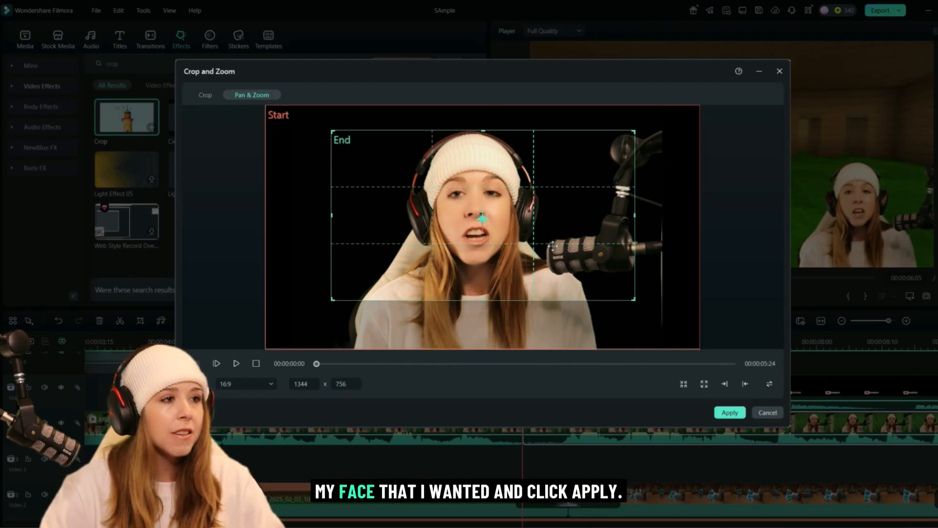
pyautogui.click(726, 414)
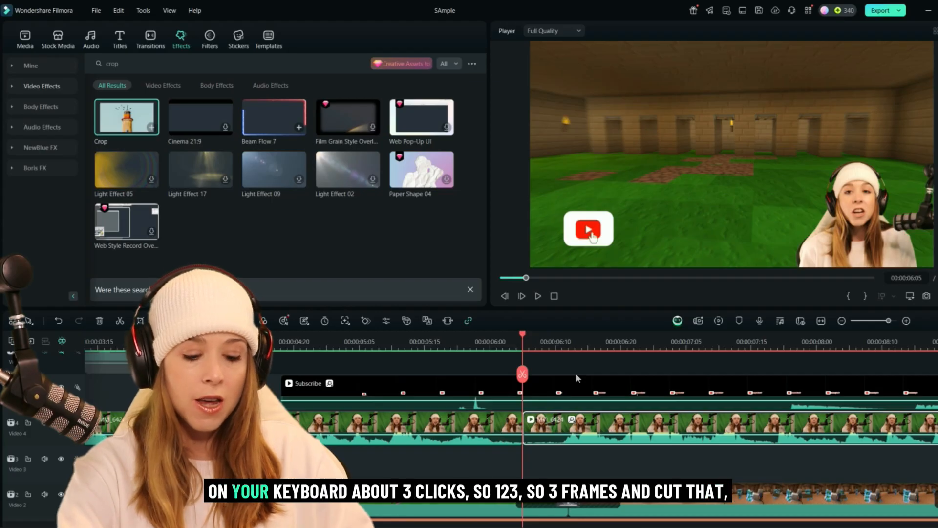
# Step: Split the zoomed clip again three frames further on, at 00:00:06:08
pyautogui.press('Right')
pyautogui.press('Right')
pyautogui.press('Right')
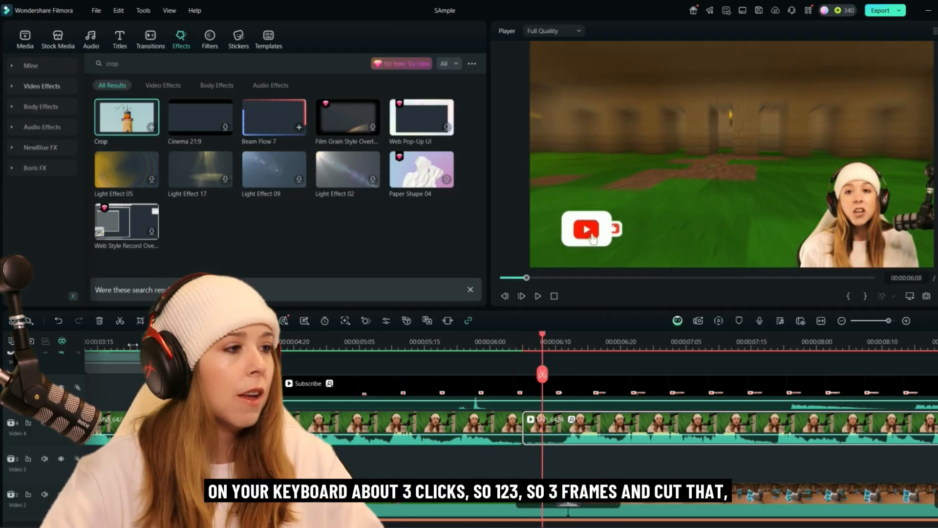
pyautogui.click(120, 321)
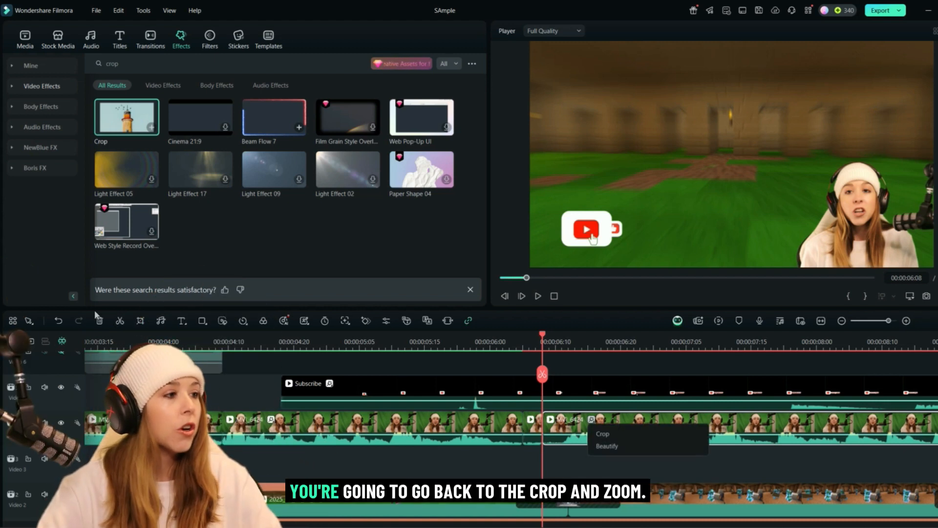
# Step: Swap the start and end points of the remaining clip's Pan & Zoom, apply the resulting frame as a static crop, and preview the zoom
pyautogui.click(140, 321)
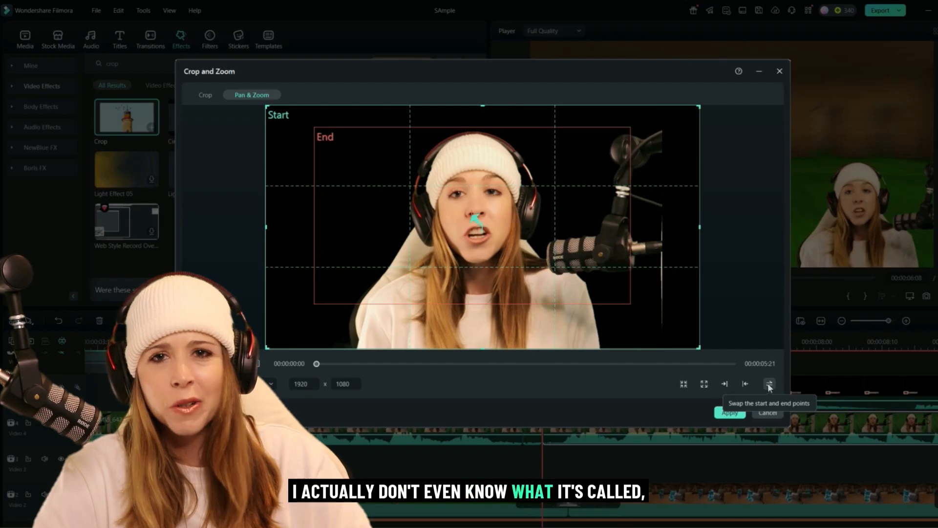
pyautogui.click(769, 385)
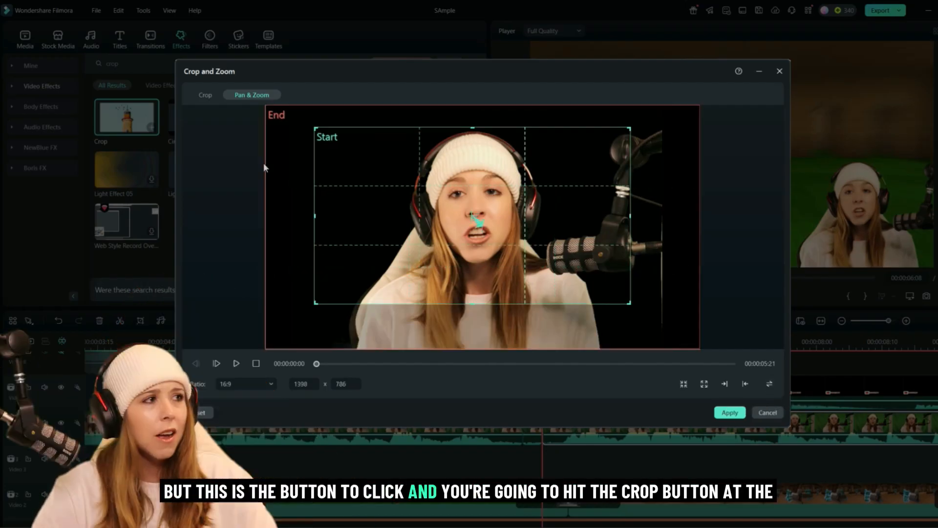
pyautogui.click(208, 97)
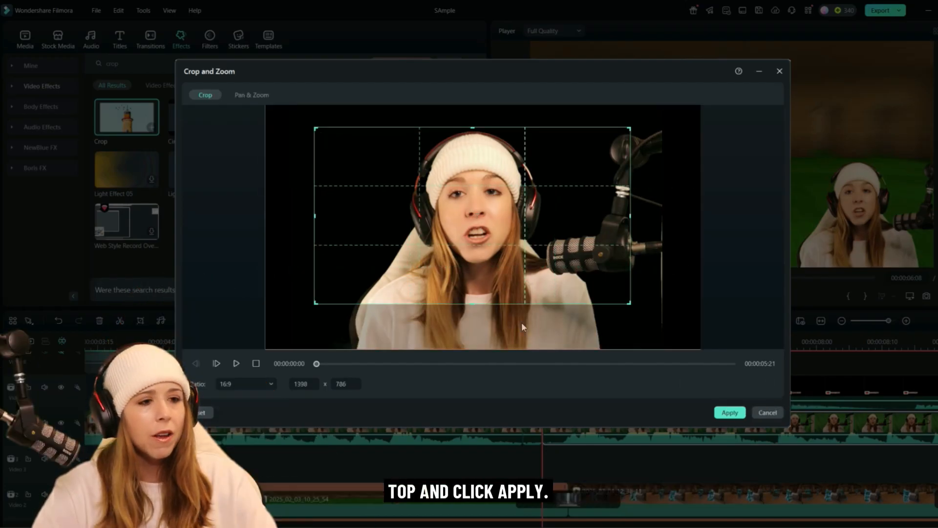
pyautogui.click(730, 413)
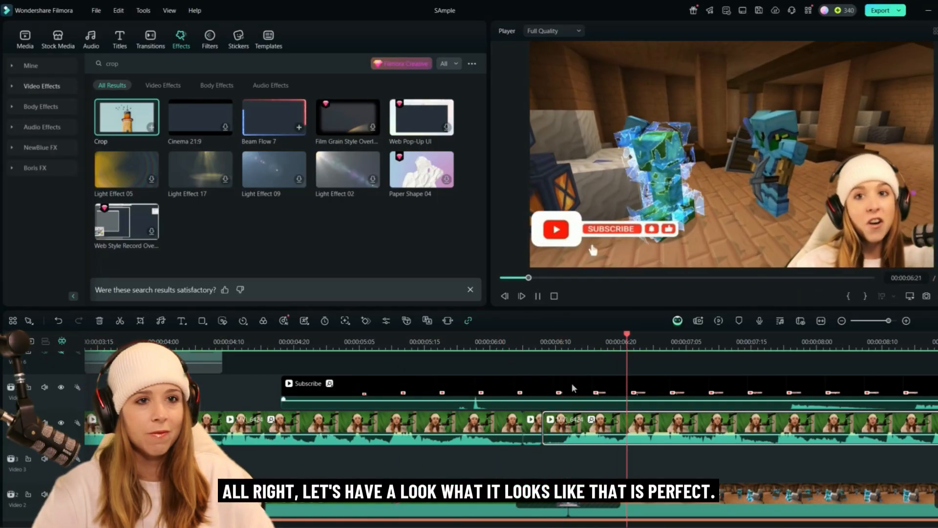
pyautogui.click(438, 345)
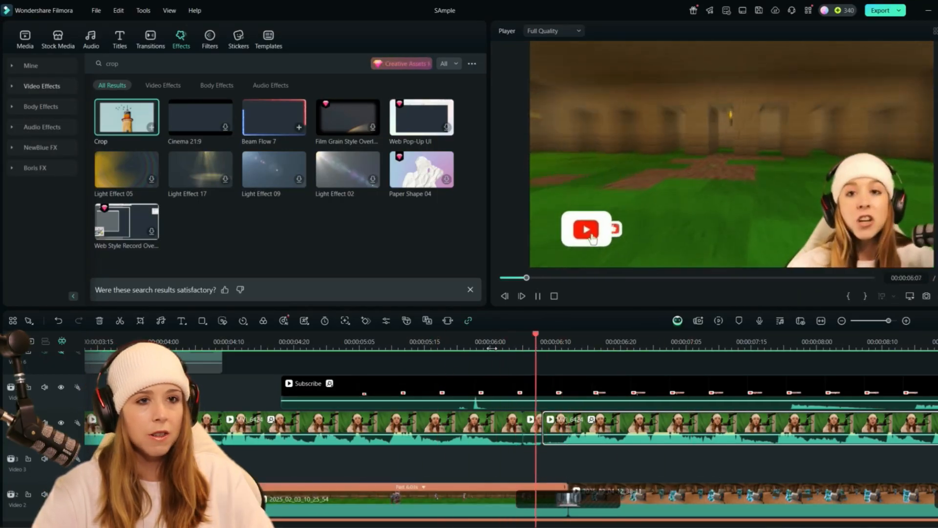
pyautogui.press('space')
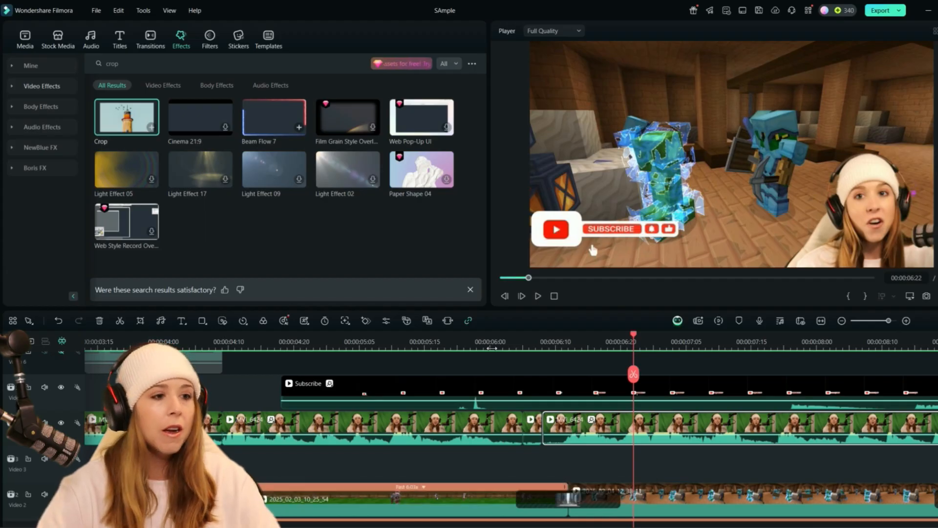
# Step: Browse the Whoosh sound effects and audition Whoosh 01 and Whoosh Swoosh 08, with the timeline playhead at 00:00:06:03
pyautogui.click(91, 39)
pyautogui.click(44, 169)
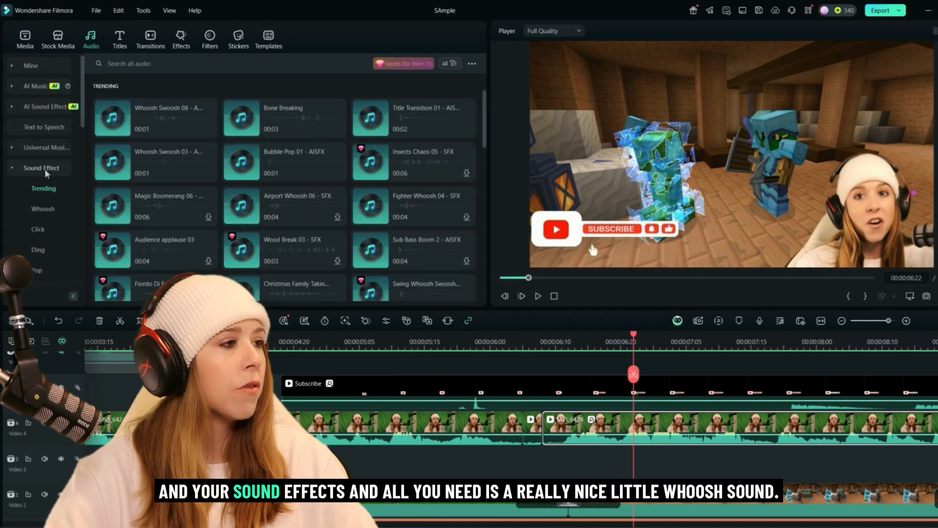
pyautogui.click(43, 209)
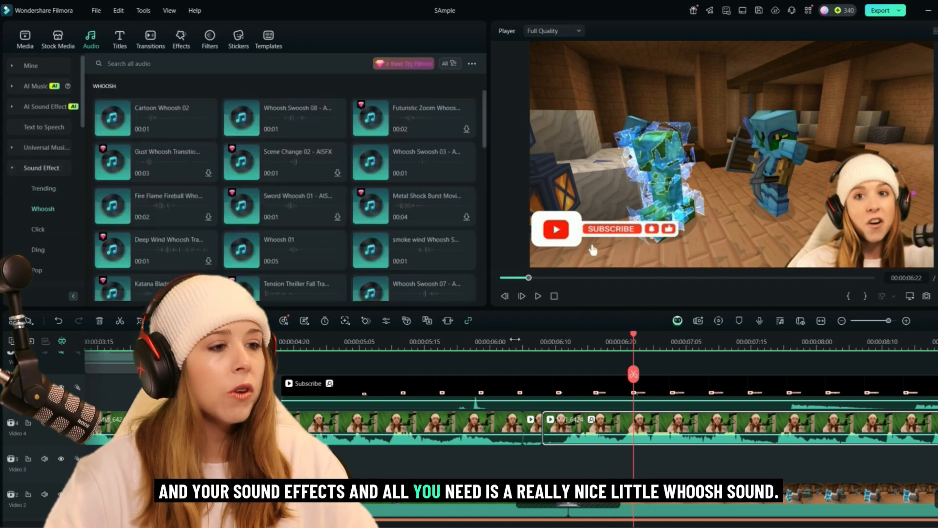
pyautogui.click(510, 343)
pyautogui.scroll(-5, 561, 398)
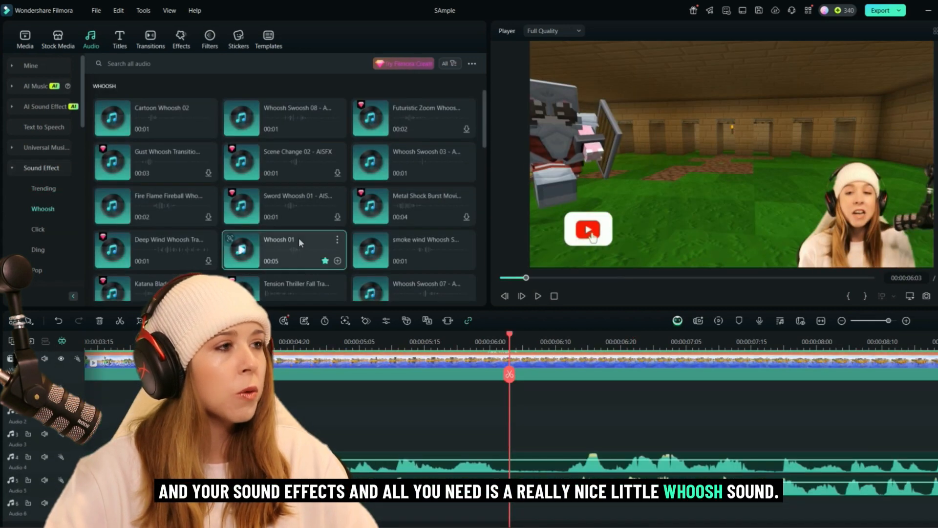
pyautogui.click(300, 239)
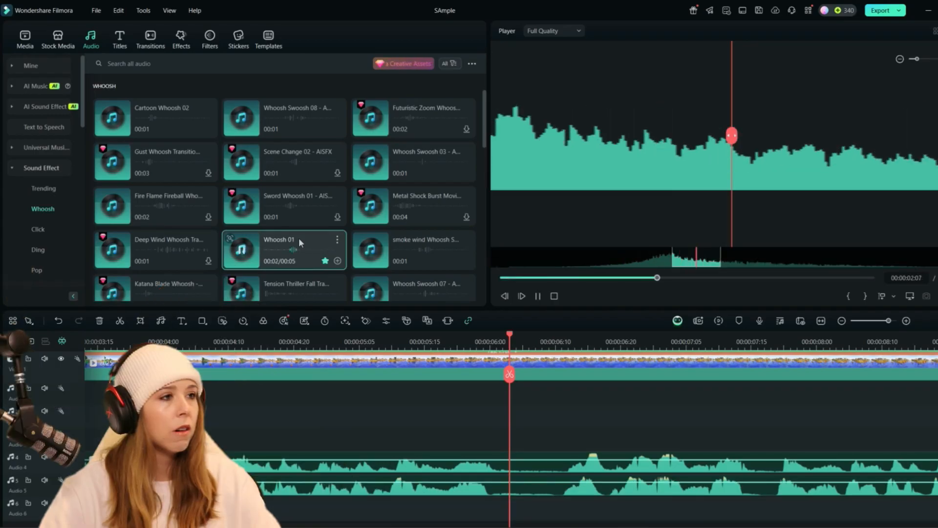
pyautogui.click(291, 107)
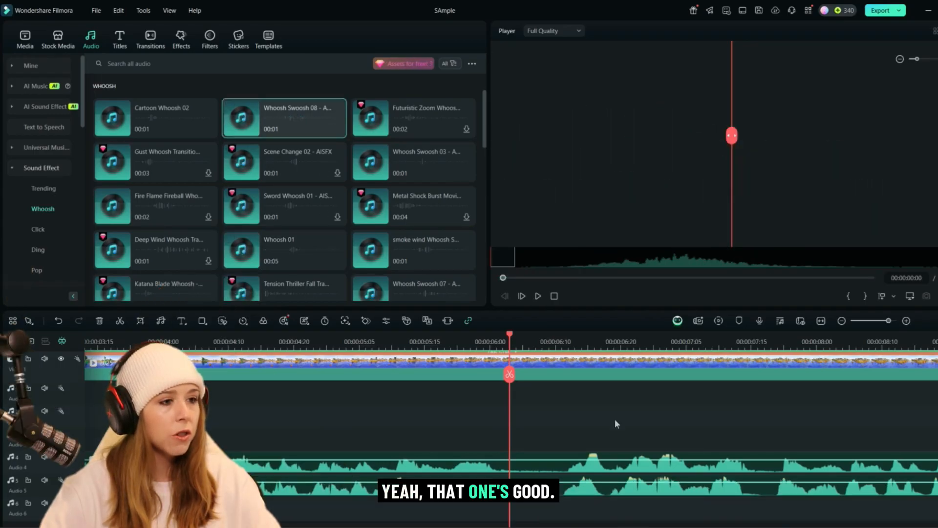
# Step: Add the Whoosh Swoosh 08 sound effect to the empty Audio 7 track, starting at 00:00:06:03
pyautogui.scroll(-4, 606, 415)
pyautogui.moveTo(293, 120); pyautogui.dragTo(508, 365)
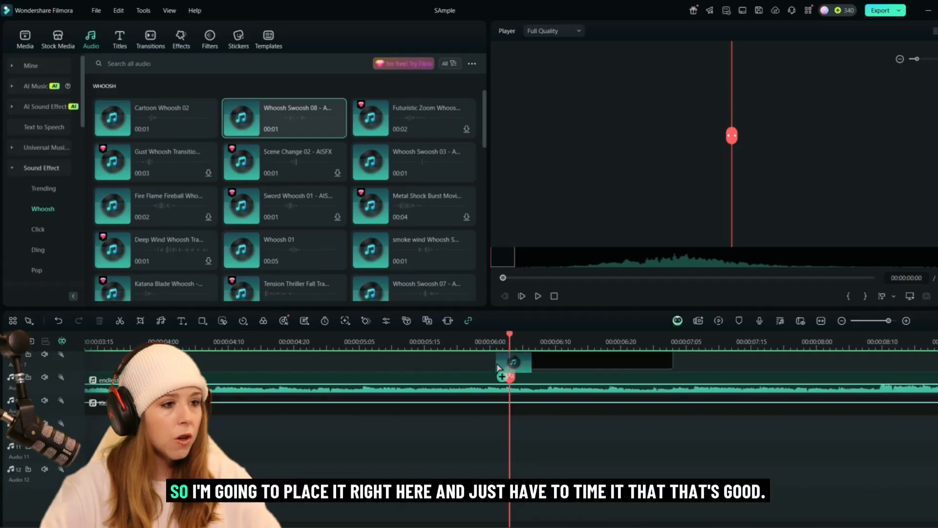
pyautogui.scroll(4, 600, 400)
pyautogui.scroll(-4, 602, 407)
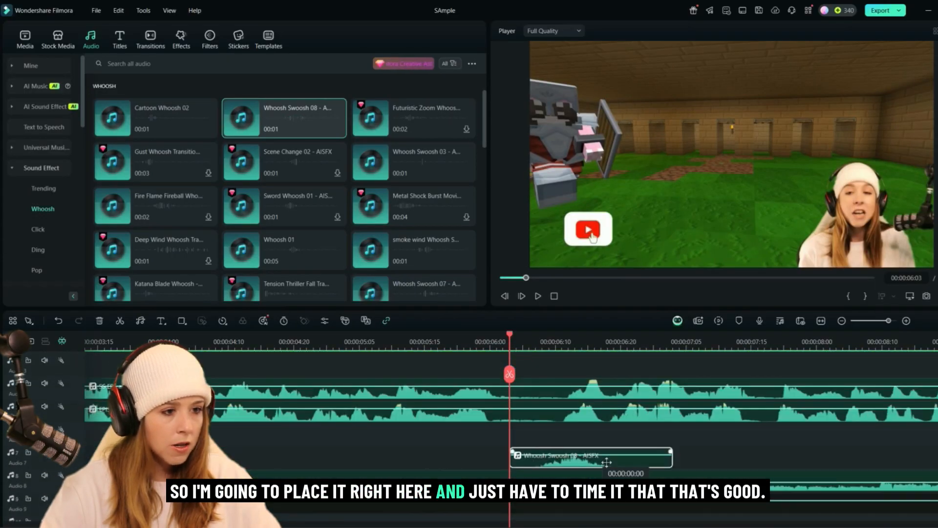
# Step: Shift the whoosh sound about seven frames earlier so its peak meets the zoom, and play the section back to check the timing
pyautogui.moveTo(607, 462); pyautogui.dragTo(560, 462)
pyautogui.click(470, 342)
pyautogui.press('space')
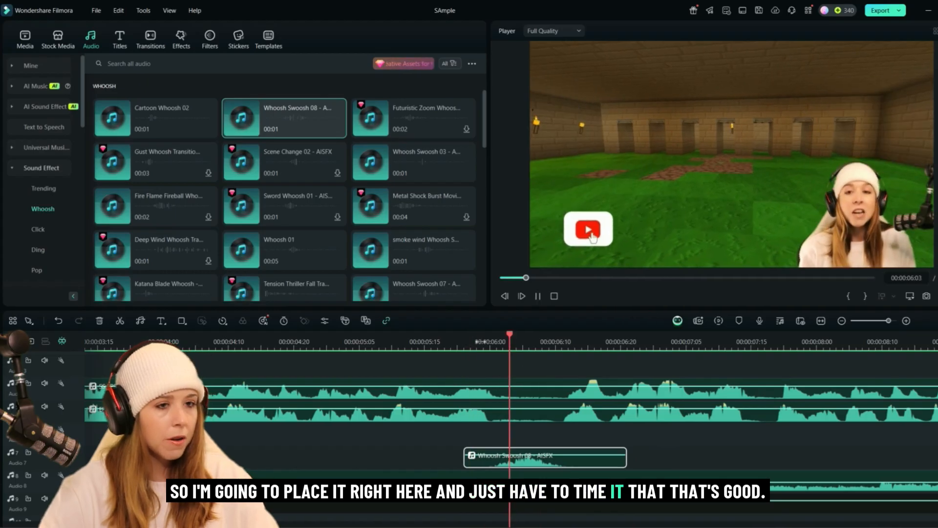
pyautogui.press('space')
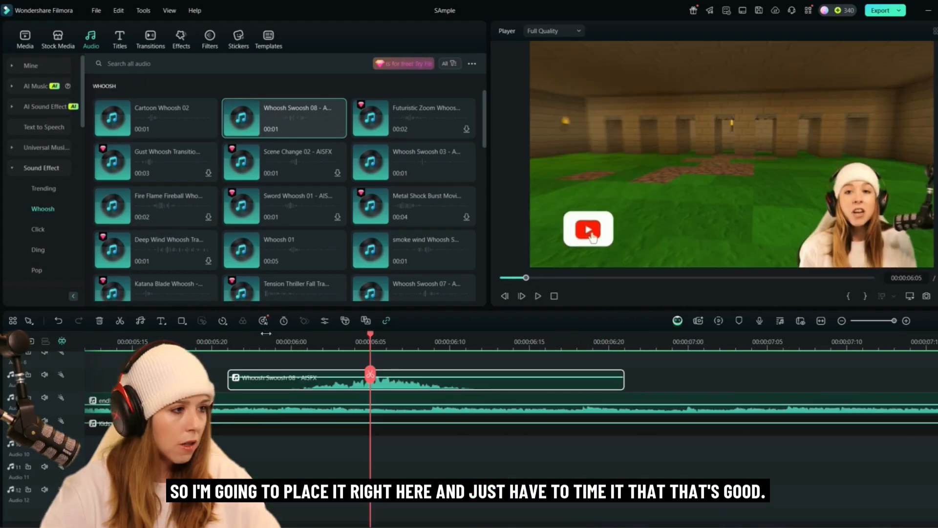
pyautogui.click(266, 333)
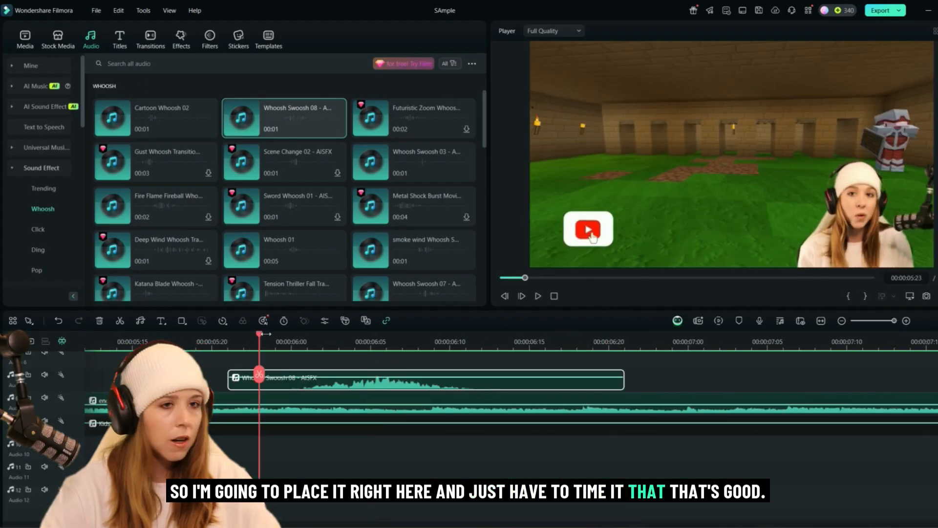
pyautogui.press('space')
pyautogui.press('space')
pyautogui.moveTo(894, 320); pyautogui.dragTo(886, 321)
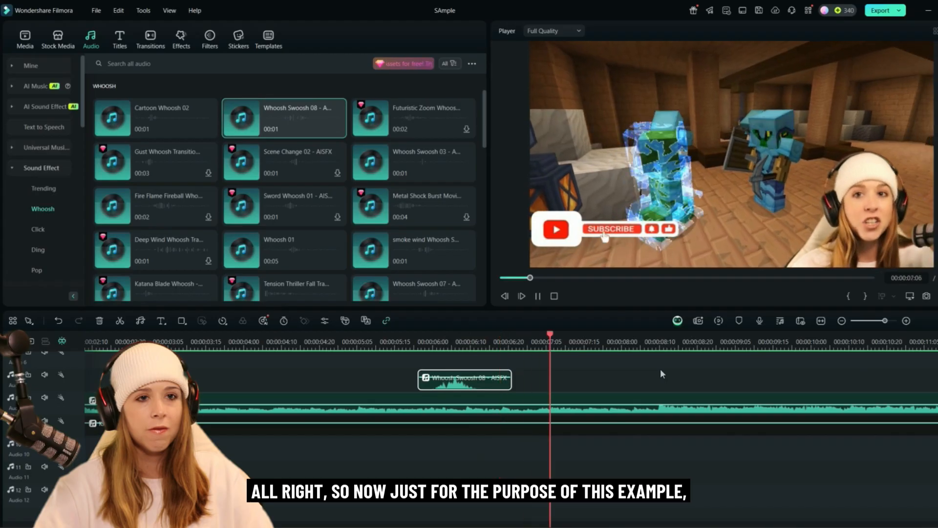
# Step: Find the end of the zoomed-in phrase on the talking-head clip and split the clip there, at 00:00:07:17
pyautogui.click(875, 321)
pyautogui.scroll(5, 880, 385)
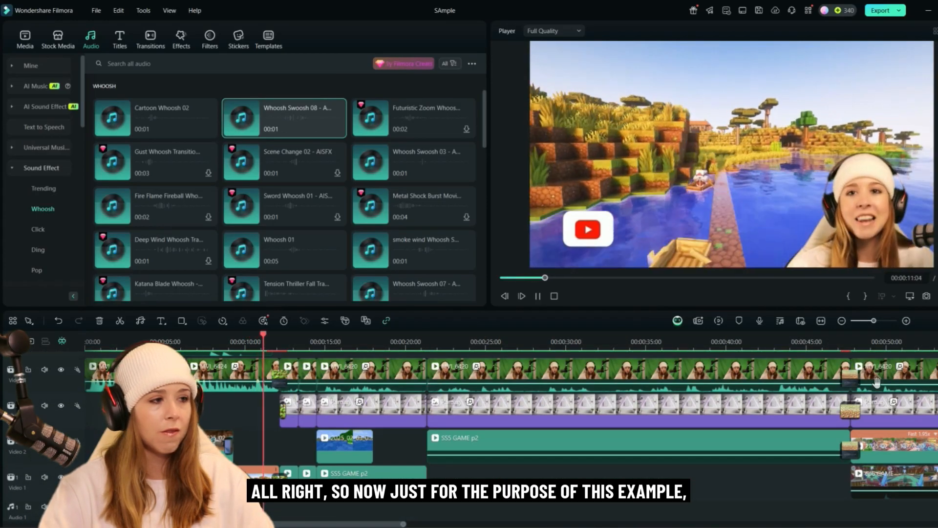
pyautogui.press('space')
pyautogui.moveTo(874, 320)
pyautogui.mouseDown()
pyautogui.moveTo(894, 321)
pyautogui.moveTo(883, 321)
pyautogui.mouseUp()
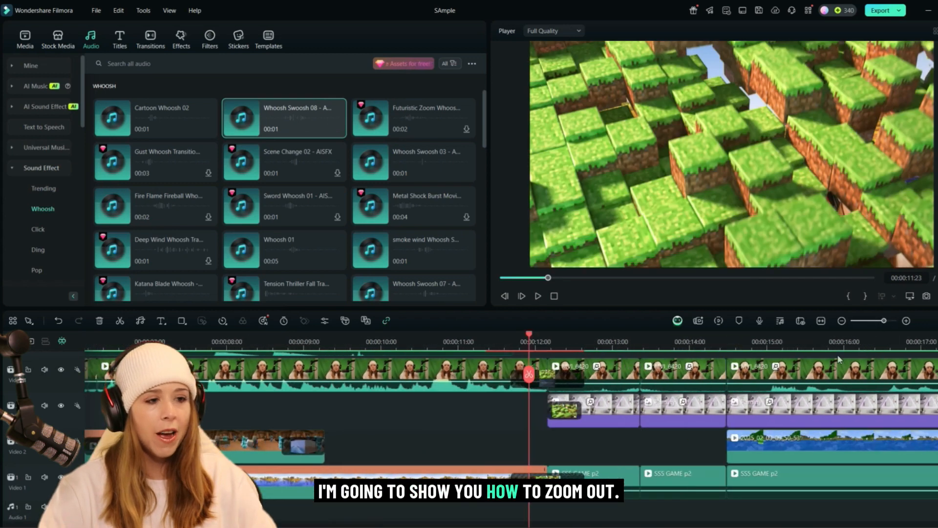
pyautogui.hscroll(-5, 442, 403)
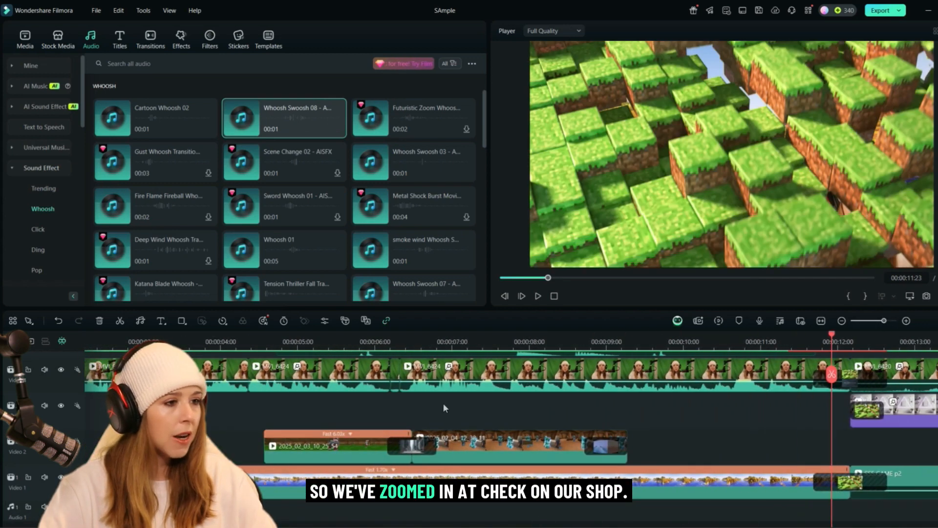
pyautogui.click(386, 342)
pyautogui.press('space')
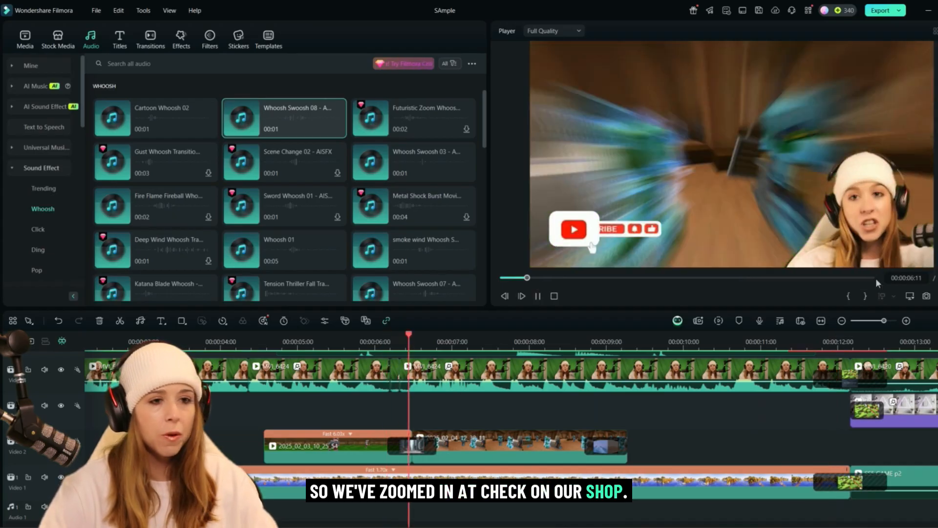
pyautogui.click(893, 321)
pyautogui.press('space')
pyautogui.click(762, 376)
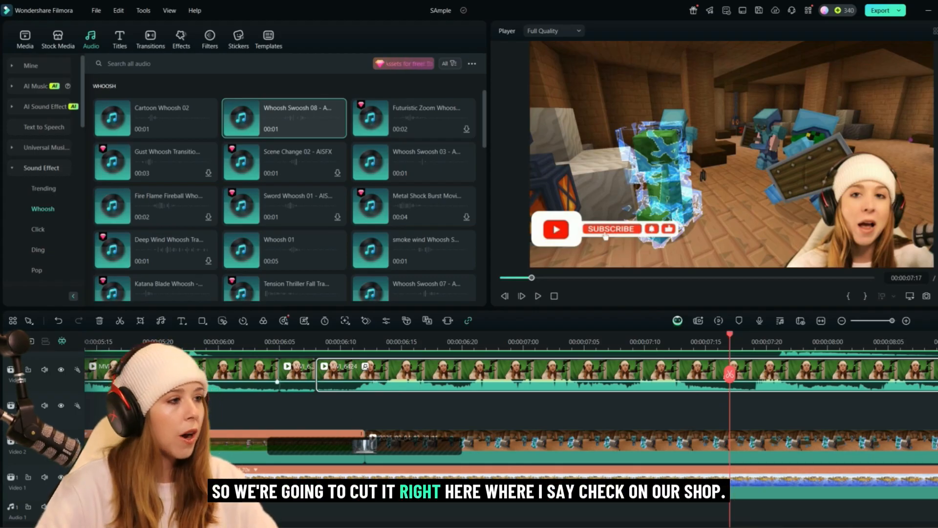
pyautogui.click(121, 323)
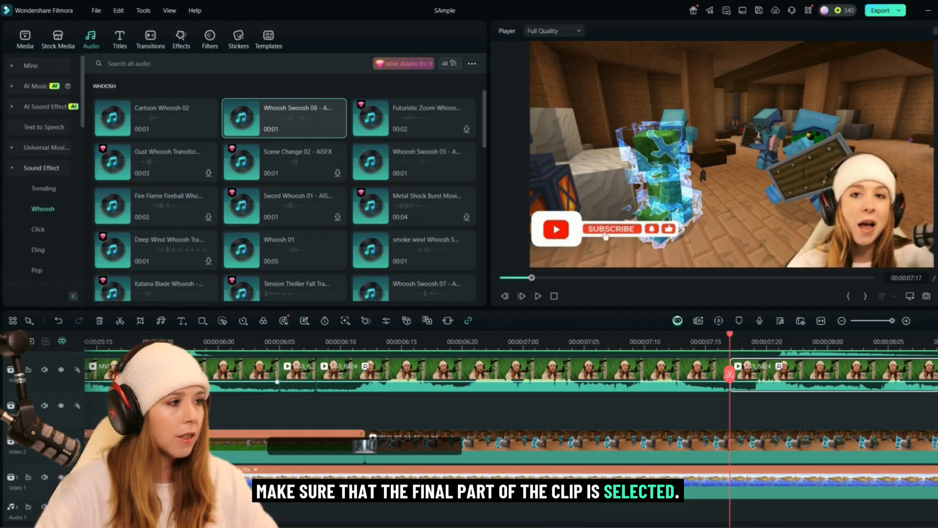
# Step: Extend the Pan & Zoom end frame of the clip's final part to cover the whole picture, apply it, and preview the zoom-out
pyautogui.click(139, 323)
pyautogui.click(252, 96)
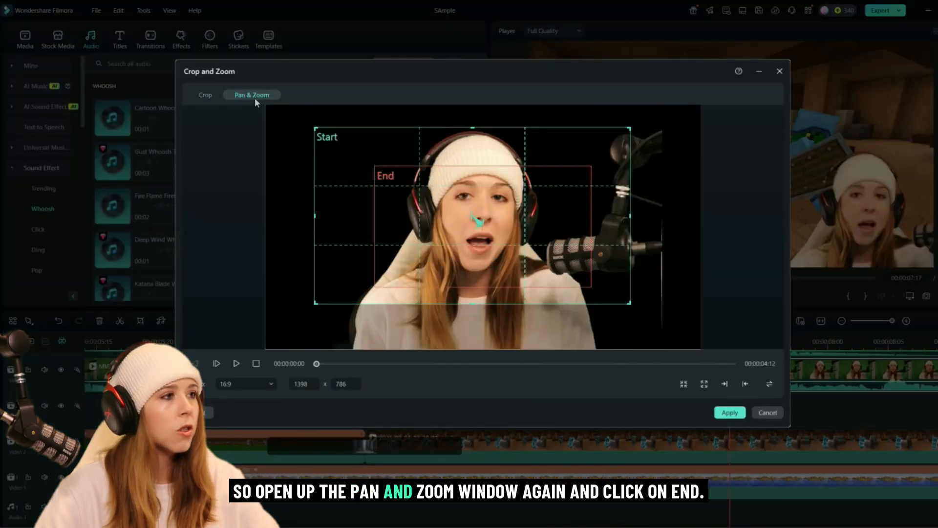
pyautogui.click(522, 249)
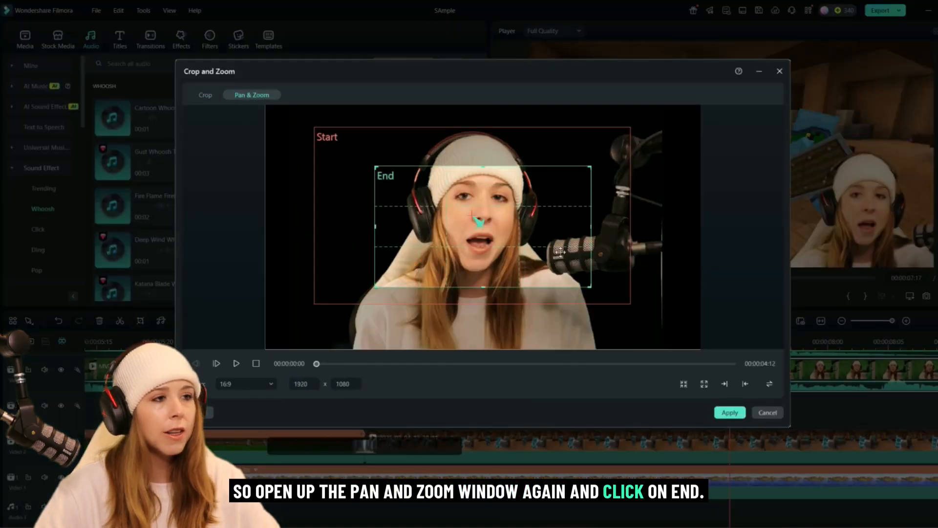
pyautogui.moveTo(494, 248); pyautogui.dragTo(330, 185)
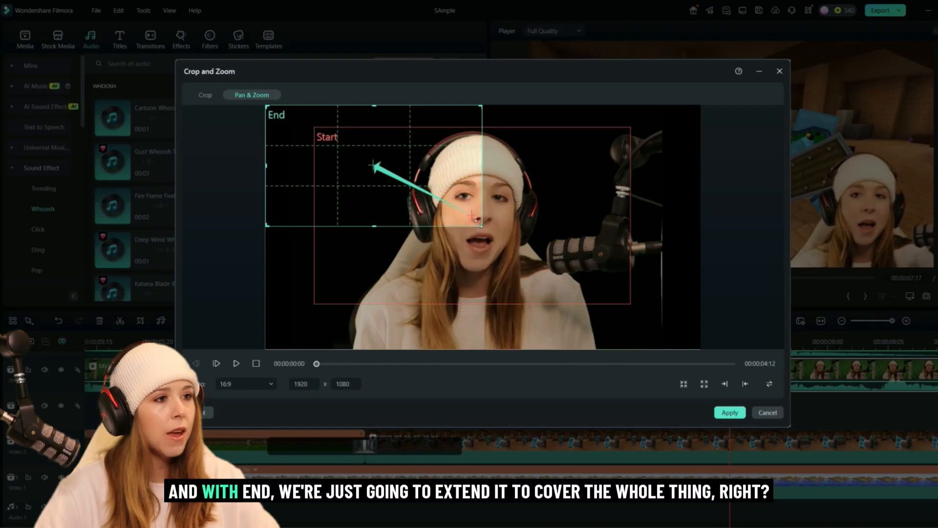
pyautogui.moveTo(481, 226); pyautogui.dragTo(748, 353)
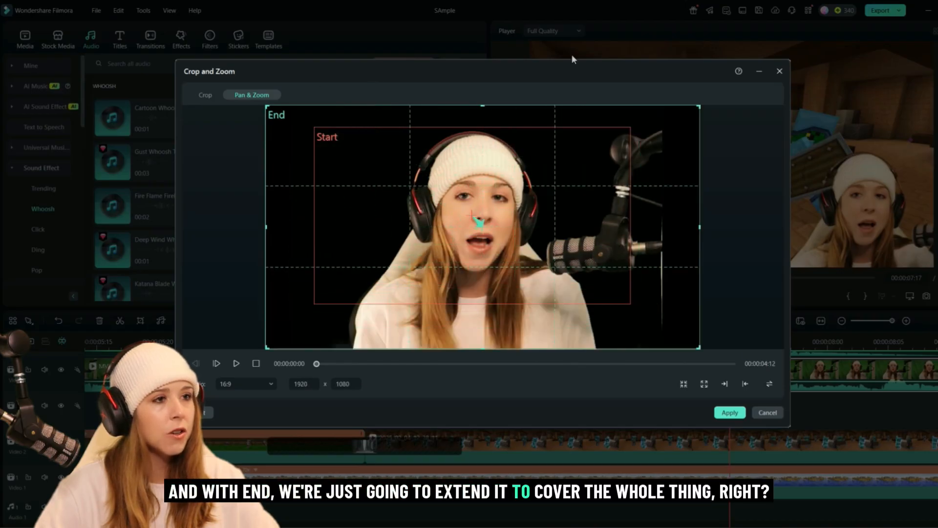
pyautogui.click(727, 411)
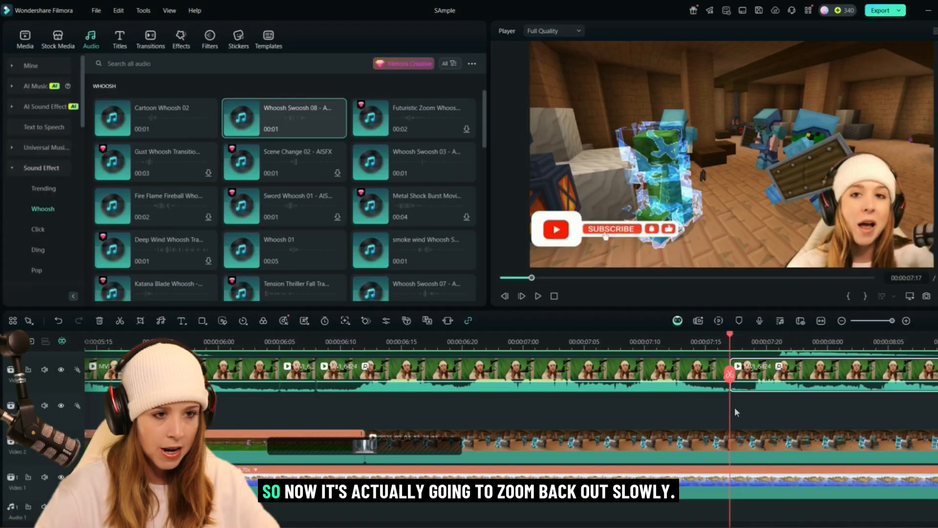
pyautogui.press('space')
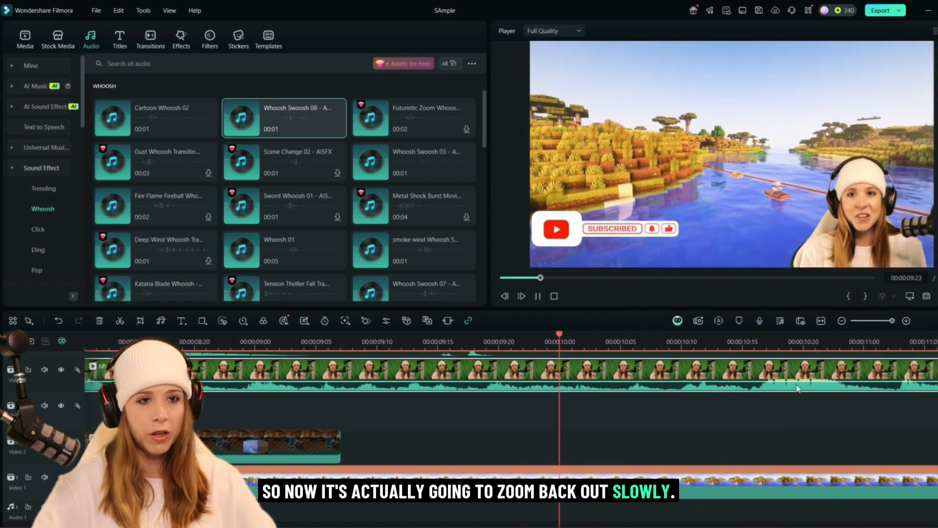
pyautogui.press('space')
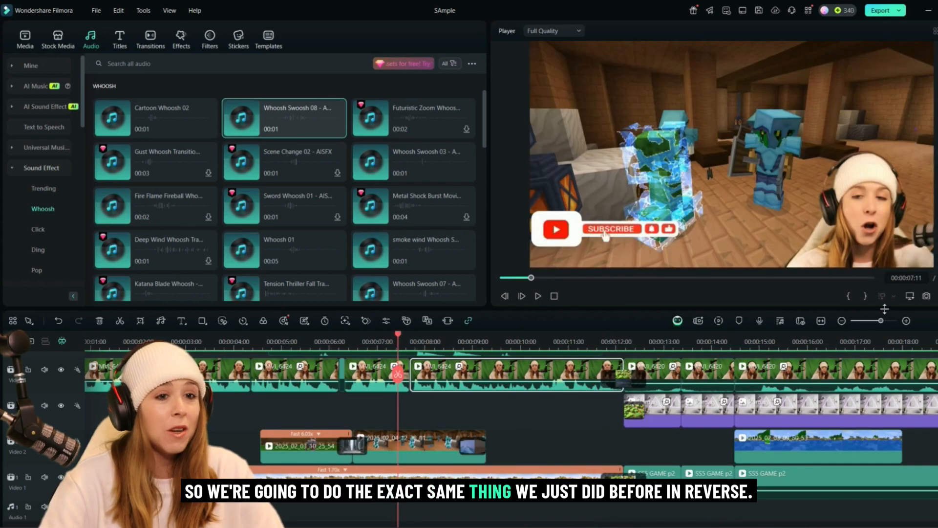
# Step: Split the final talking-head part again three frames after its start, at 00:00:07:20
pyautogui.click(890, 321)
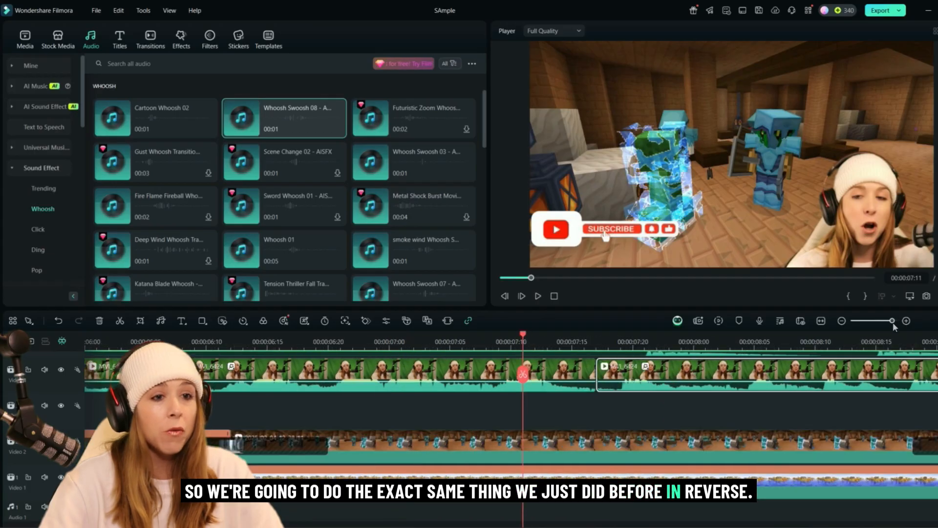
pyautogui.click(595, 345)
pyautogui.press('Right')
pyautogui.press('Right')
pyautogui.press('Right')
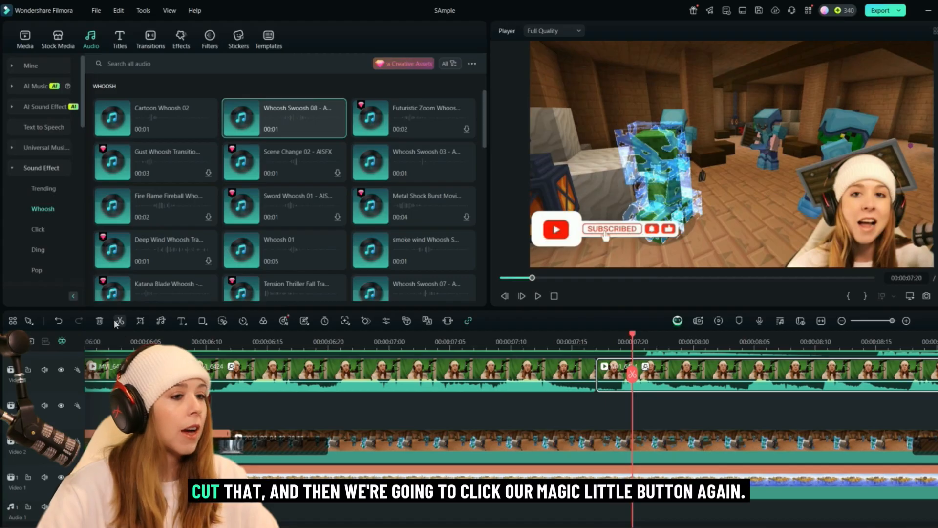
# Step: Swap the start and end frames of the remaining clip's Pan & Zoom and apply the full picture as a static crop
pyautogui.click(141, 321)
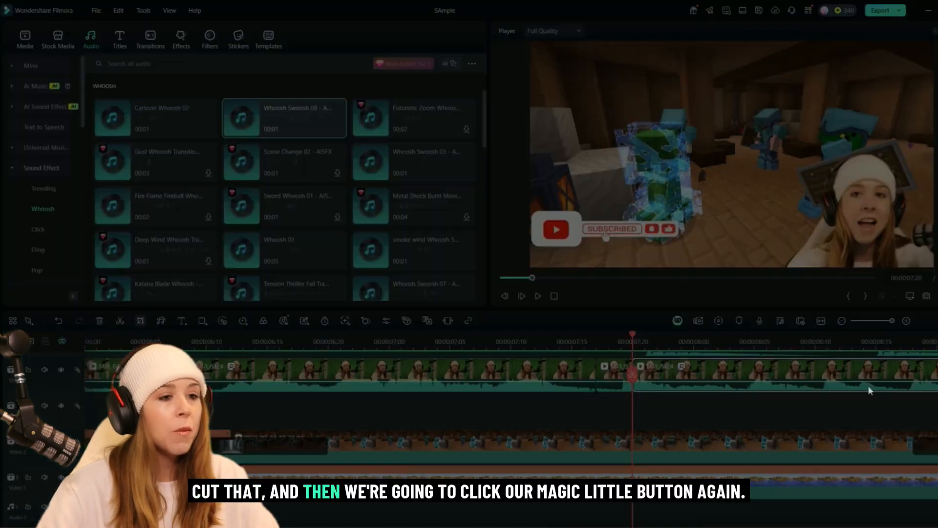
pyautogui.click(770, 384)
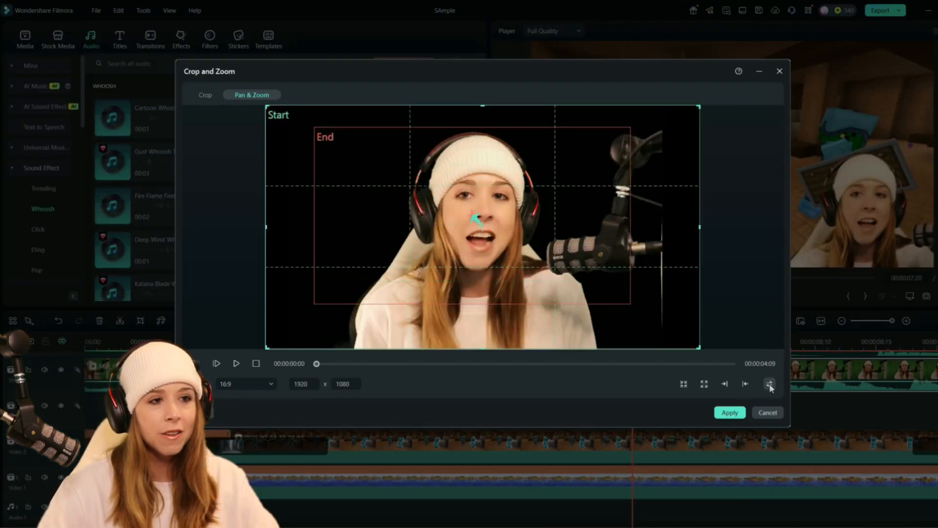
pyautogui.click(206, 96)
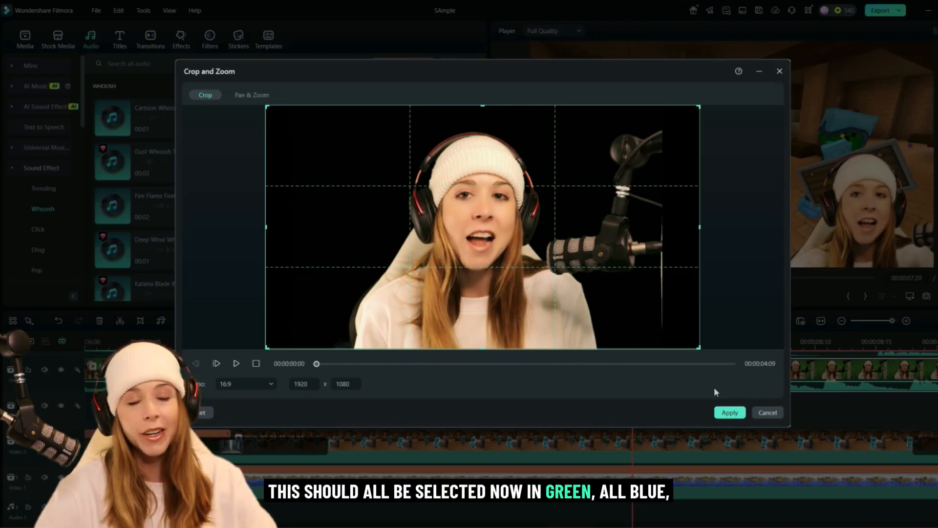
pyautogui.click(731, 413)
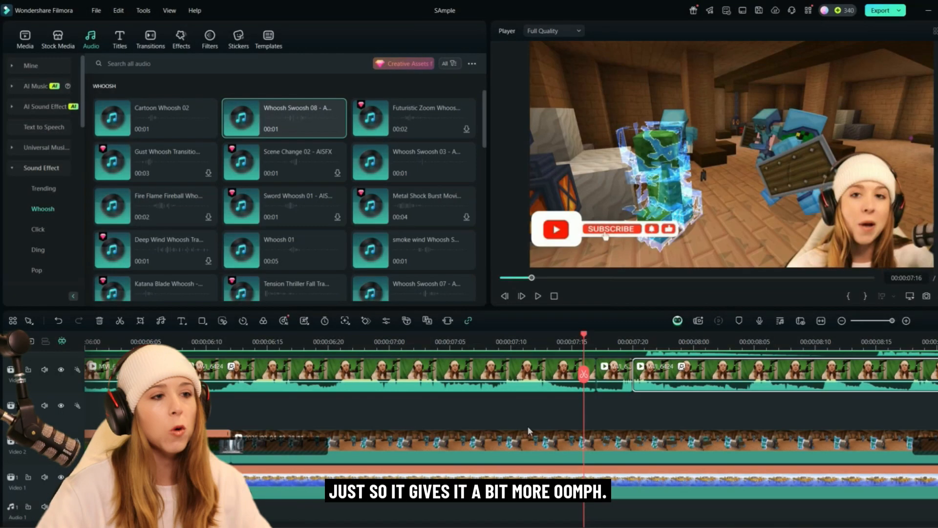
# Step: Paste a copy of the Whoosh Swoosh 08 sound at 00:00:07:16 on Audio 7 and shift it about ten frames earlier
pyautogui.scroll(-6, 513, 432)
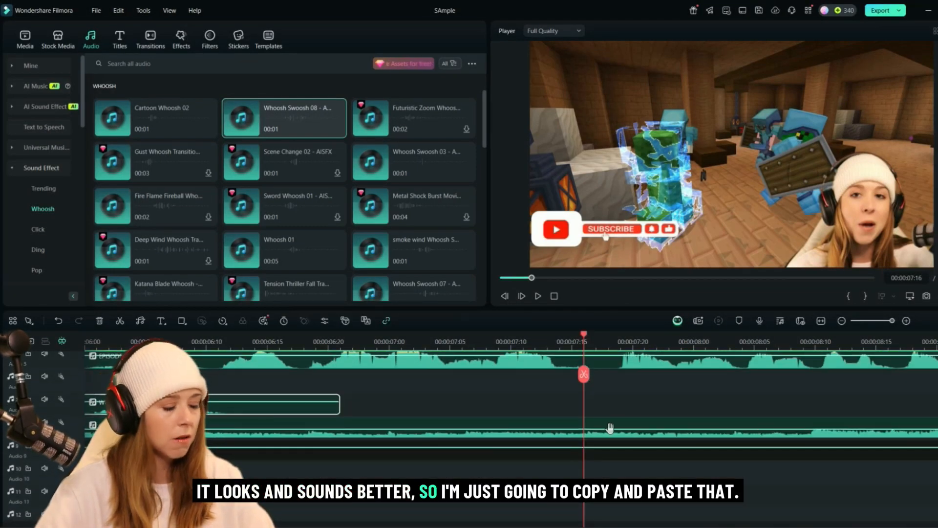
pyautogui.hotkey('ctrl', 'c')
pyautogui.hotkey('ctrl', 'v')
pyautogui.moveTo(637, 405); pyautogui.dragTo(511, 405)
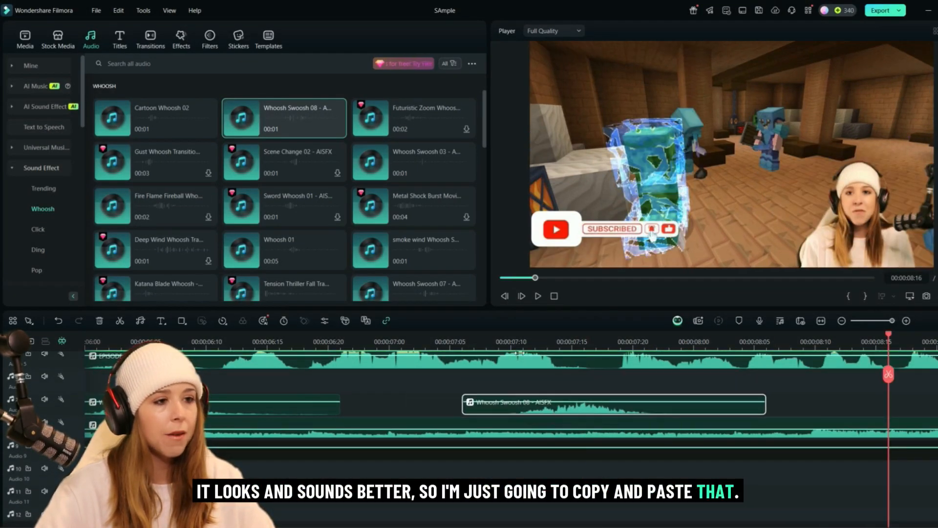
# Step: Play back the copied whoosh, shift it about three frames later to start at 00:00:07:09, and check its timing against the zoom-out
pyautogui.click(516, 345)
pyautogui.press('space')
pyautogui.press('space')
pyautogui.click(499, 341)
pyautogui.scroll(3, 648, 426)
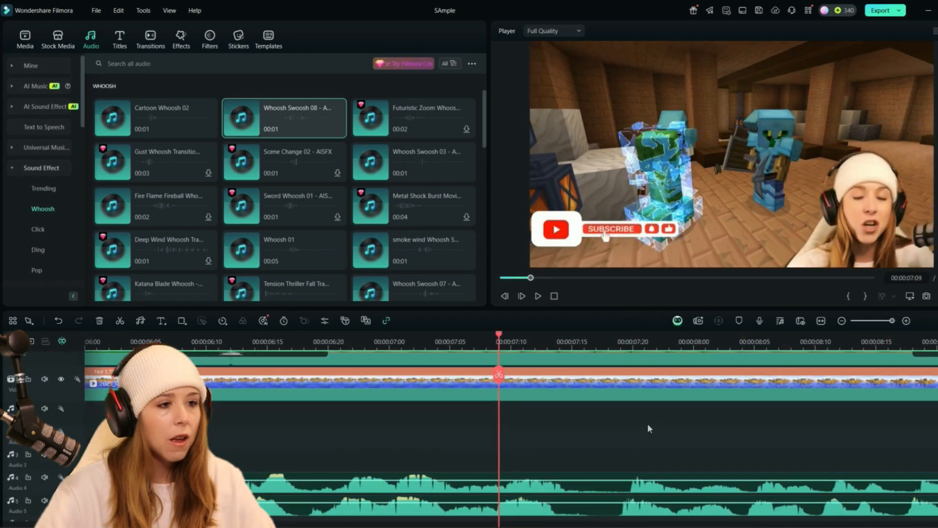
pyautogui.scroll(-3, 648, 428)
pyautogui.moveTo(555, 460); pyautogui.dragTo(591, 460)
pyautogui.press('space')
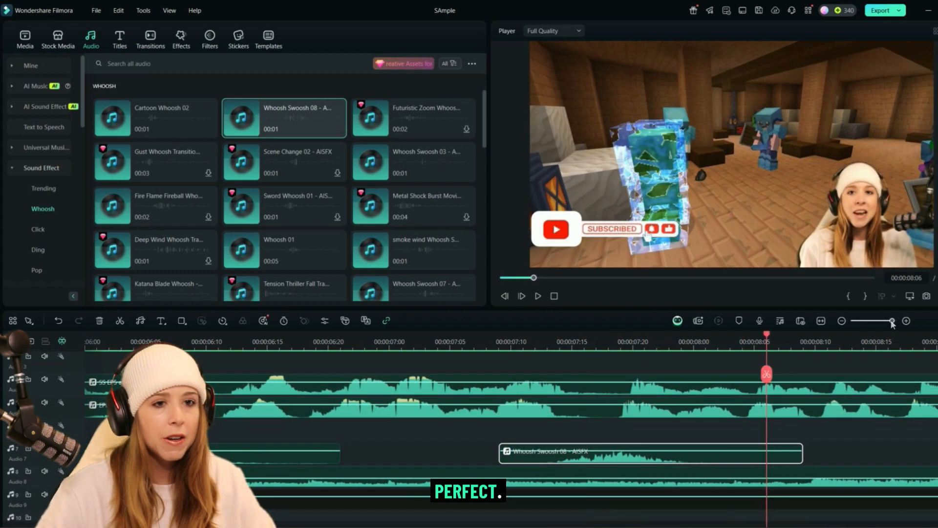
# Step: Play the section from 00:00:03:15 and replay the zoom-in to review both zooms with their whoosh sounds
pyautogui.moveTo(892, 321); pyautogui.dragTo(879, 321)
pyautogui.click(216, 341)
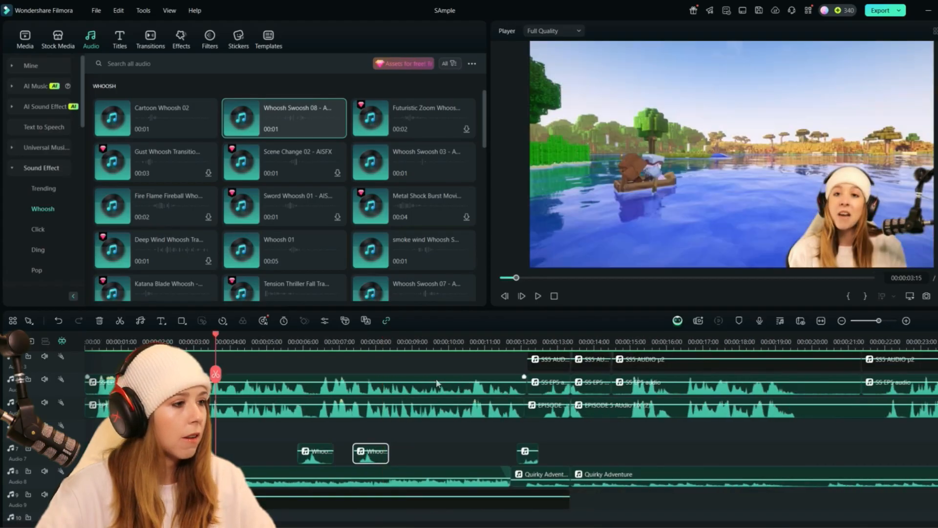
pyautogui.press('space')
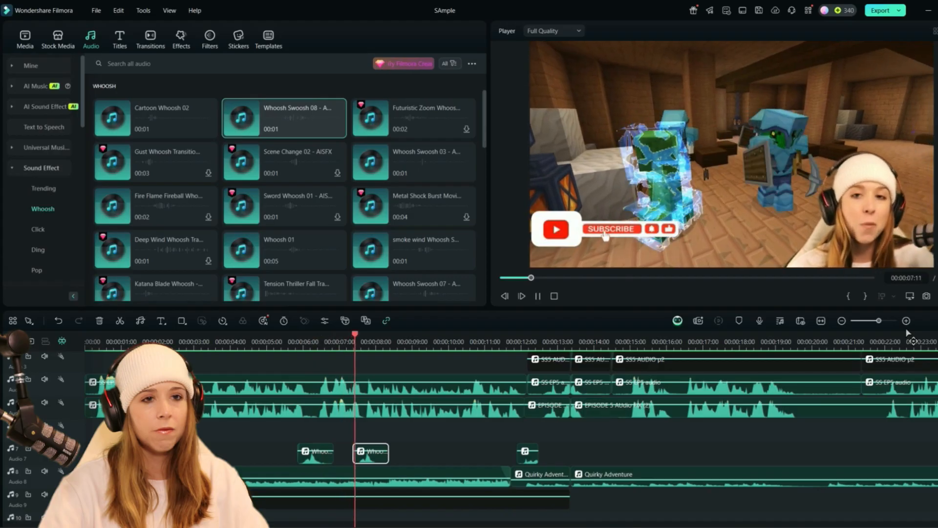
pyautogui.press('space')
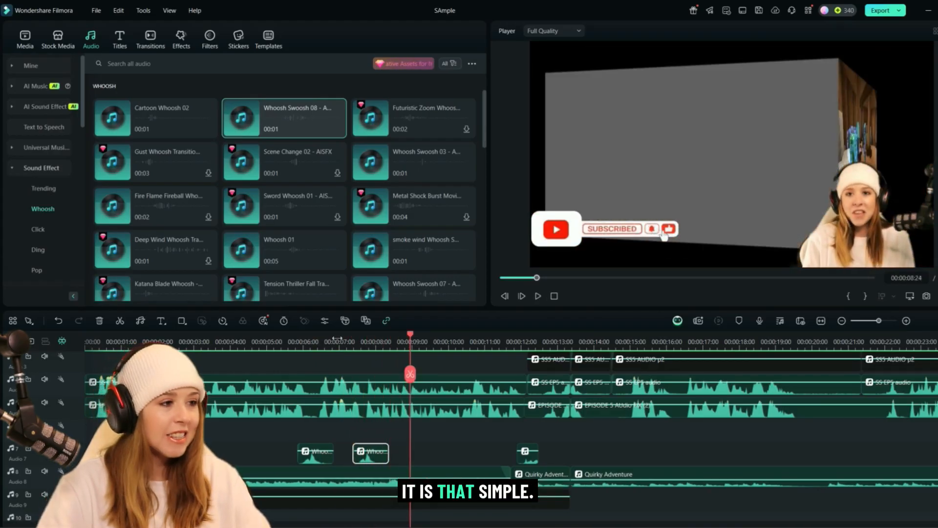
pyautogui.click(295, 339)
pyautogui.press('space')
pyautogui.press('space')
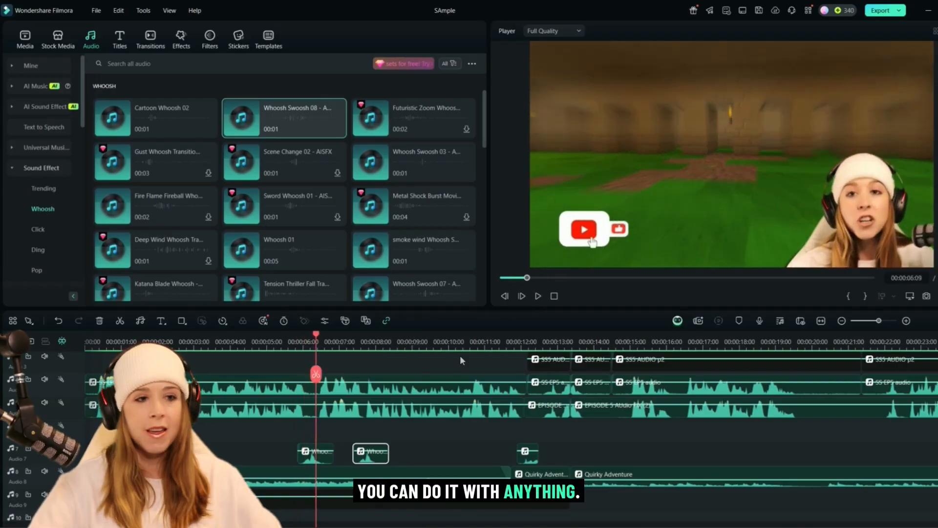
# Step: Review the boat gameplay clip on the Video 2 track and split it at 00:00:18:17
pyautogui.scroll(6, 665, 376)
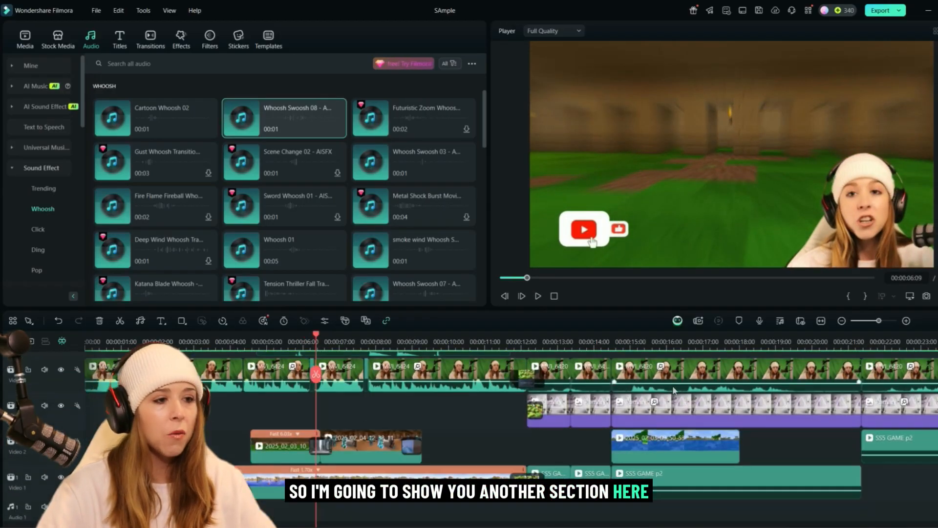
pyautogui.scroll(3, 673, 386)
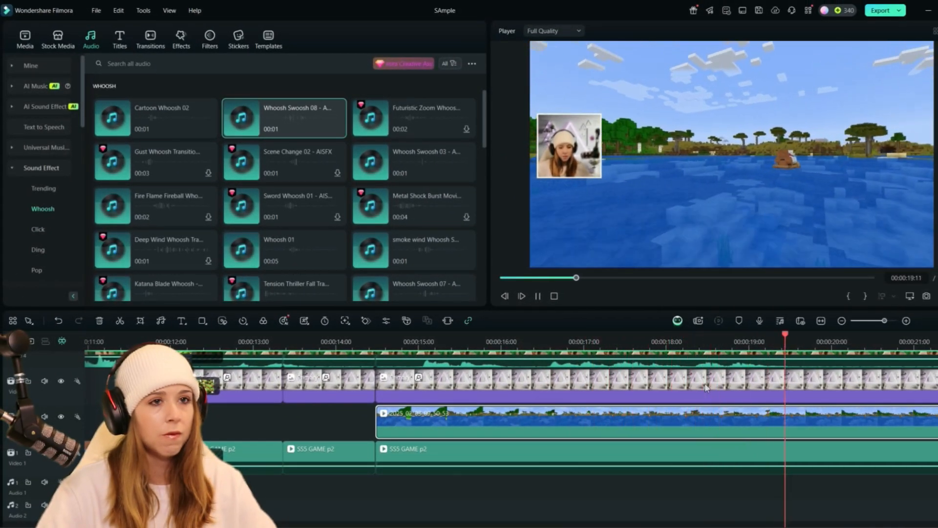
pyautogui.click(742, 344)
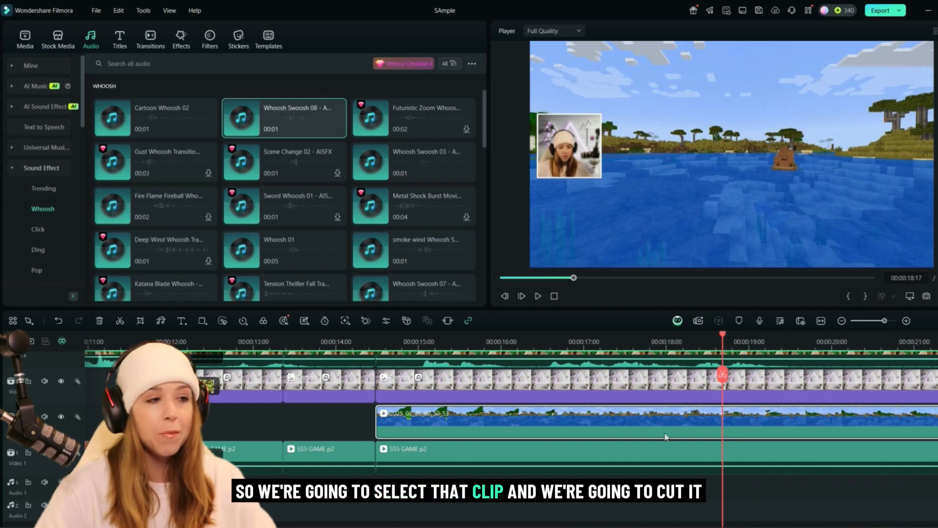
pyautogui.click(118, 322)
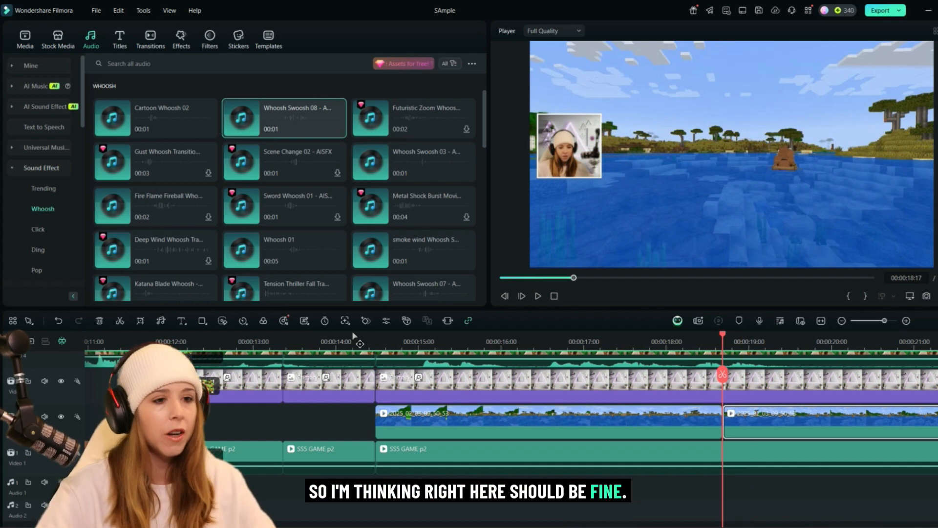
# Step: Set up a Pan & Zoom on the split boat clip, ending on a frame of about 1080 × 607 around the boat, and preview it
pyautogui.click(141, 322)
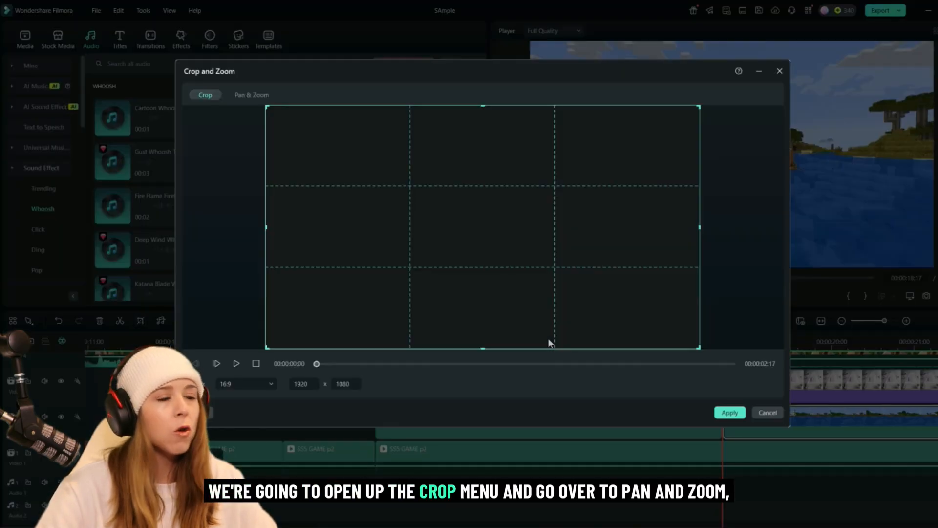
pyautogui.click(252, 95)
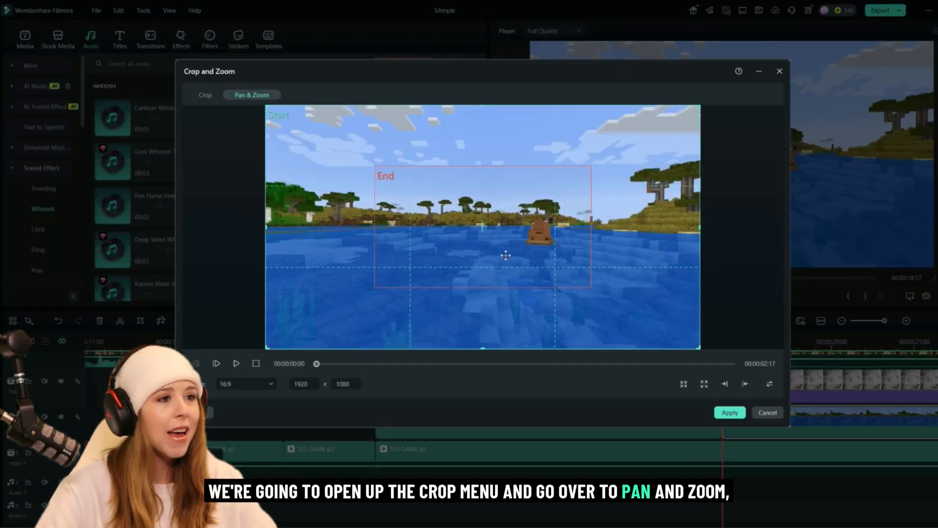
pyautogui.moveTo(506, 245); pyautogui.dragTo(545, 243)
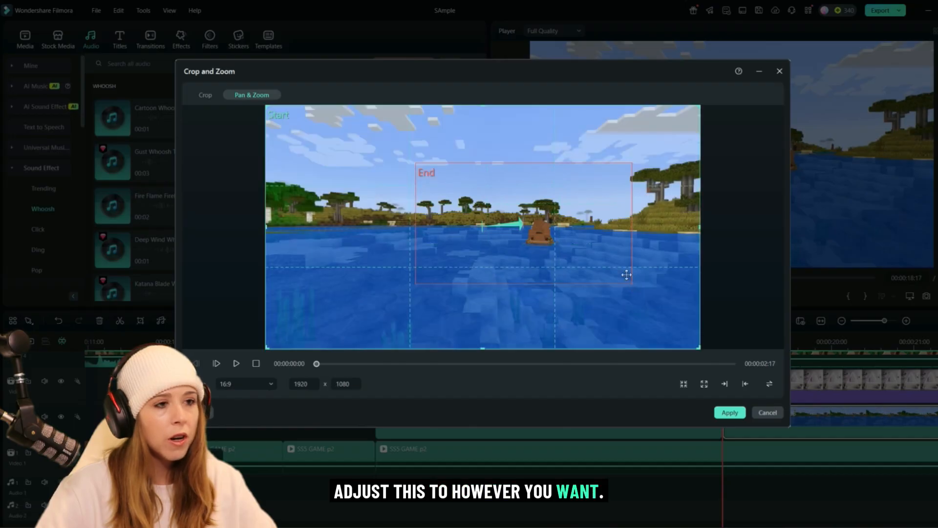
pyautogui.moveTo(632, 284); pyautogui.dragTo(659, 299)
pyautogui.moveTo(630, 268); pyautogui.dragTo(618, 264)
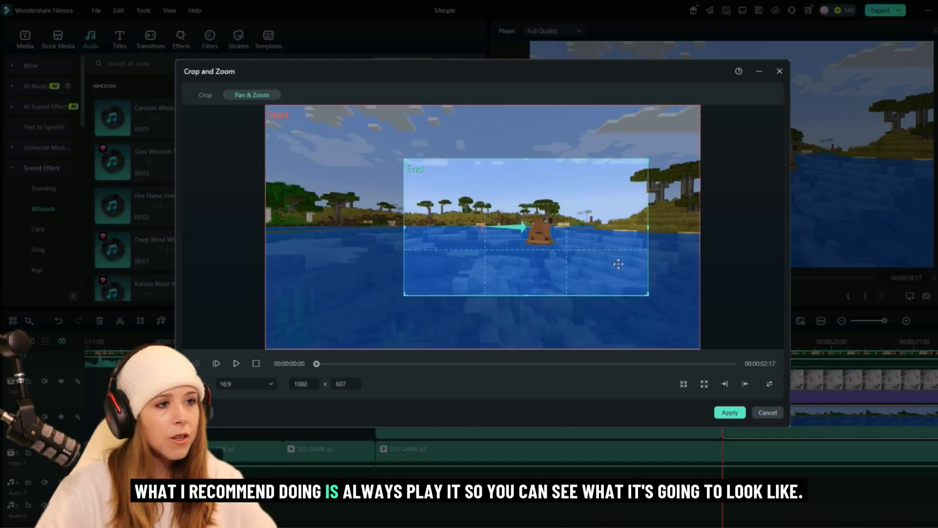
pyautogui.click(236, 363)
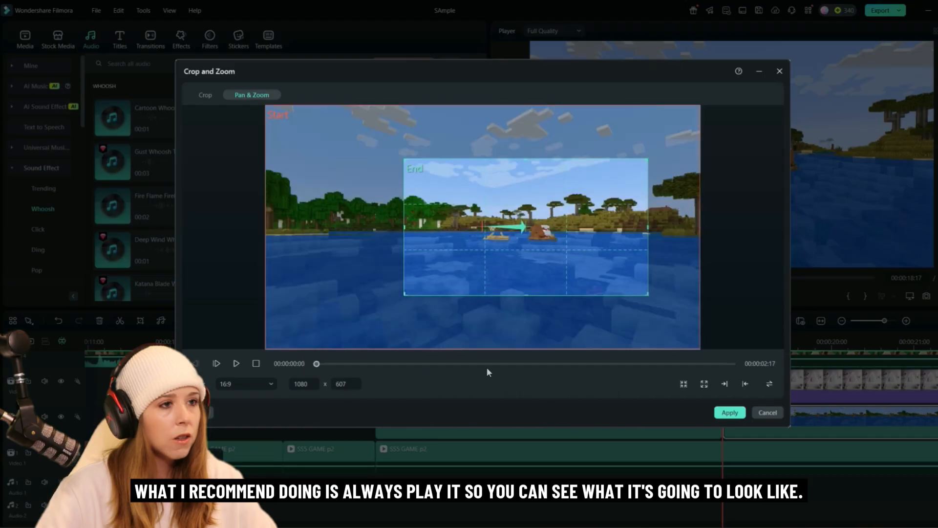
pyautogui.click(492, 224)
pyautogui.click(464, 196)
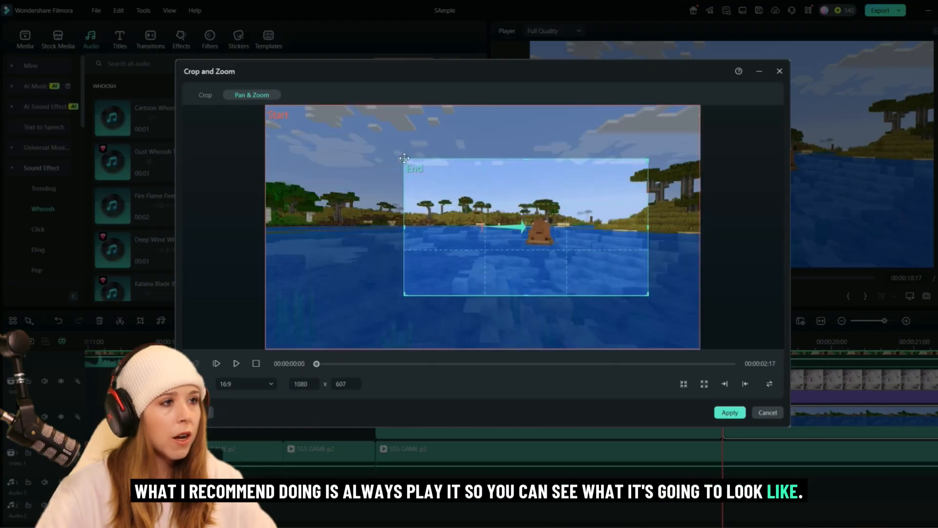
# Step: Shrink the End frame to about 849 × 478, reposition it around the boat, and apply the Pan & Zoom
pyautogui.click(399, 155)
pyautogui.click(408, 159)
pyautogui.moveTo(403, 158); pyautogui.dragTo(456, 186)
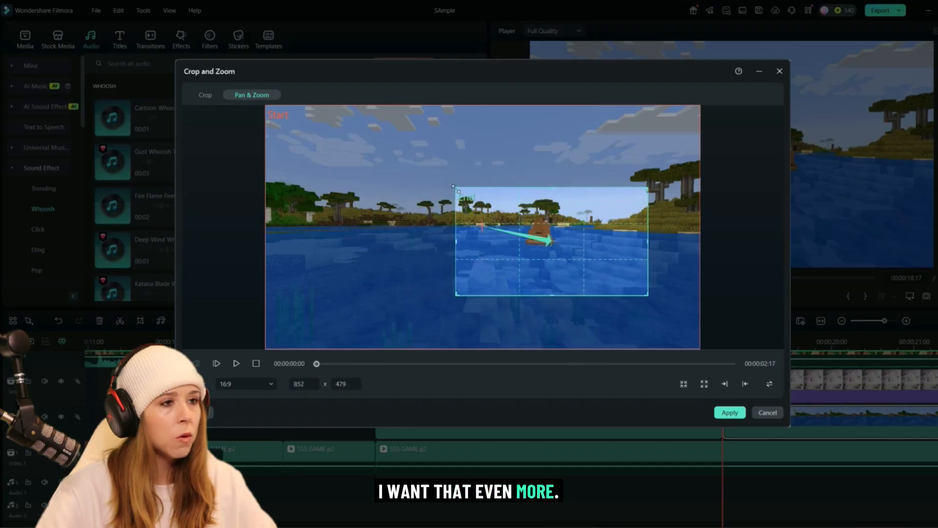
pyautogui.moveTo(523, 237); pyautogui.dragTo(474, 221)
pyautogui.click(733, 414)
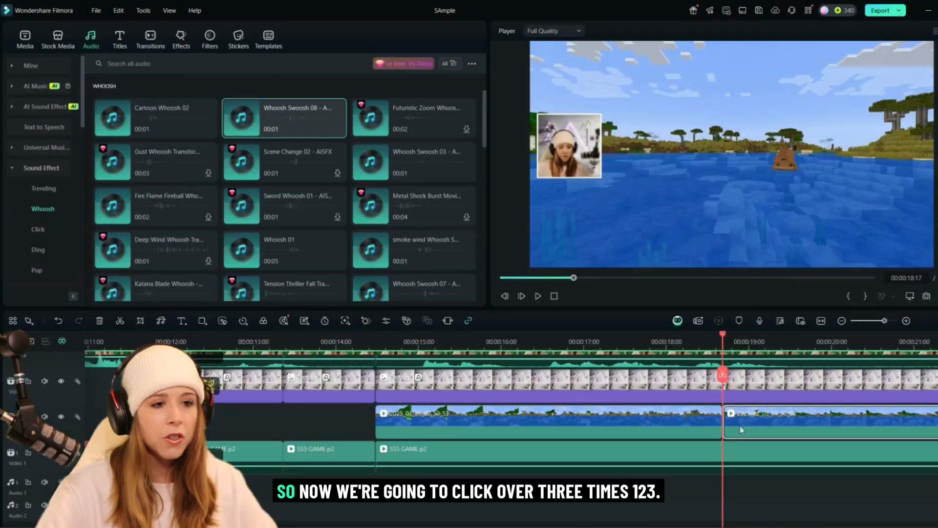
# Step: Split the boat clip again three frames further on, at 00:00:18:20
pyautogui.moveTo(885, 320); pyautogui.dragTo(893, 324)
pyautogui.press('Right')
pyautogui.press('Right')
pyautogui.press('Right')
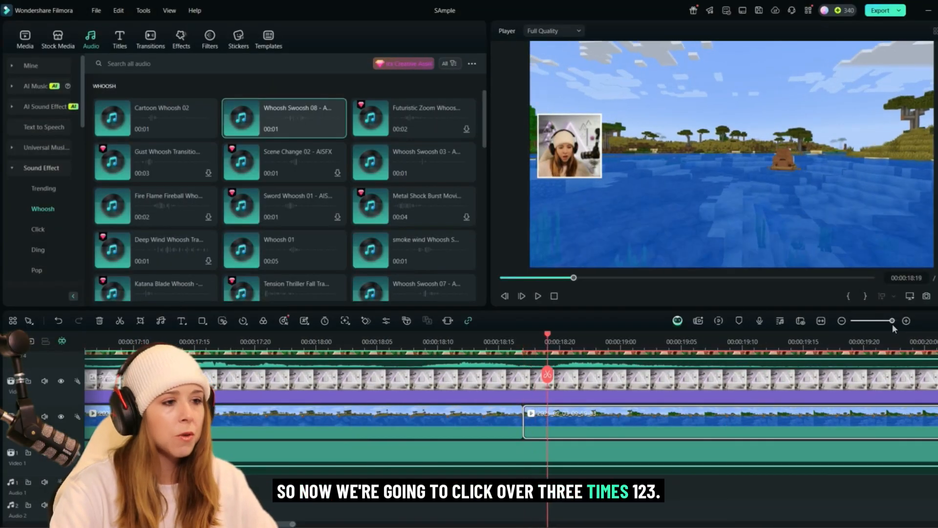
pyautogui.click(119, 321)
# Step: Swap the Start and End frames on the remaining boat clip and apply the 849 × 478 frame as a static crop
pyautogui.hotkey('alt', 'c')
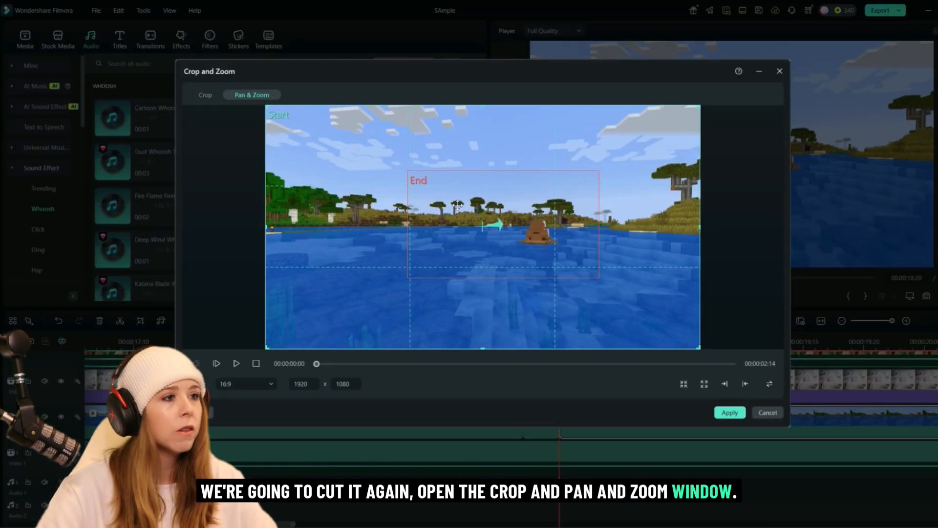
pyautogui.click(770, 384)
pyautogui.click(204, 96)
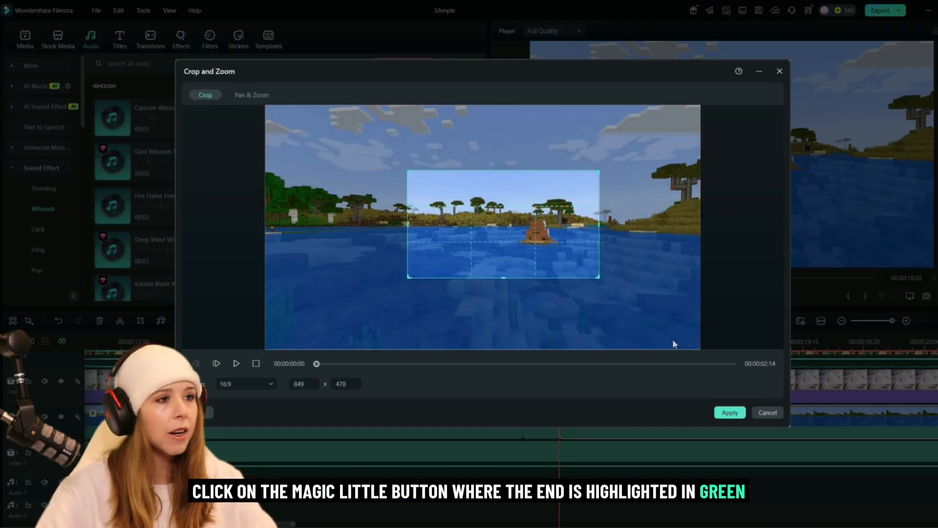
pyautogui.click(730, 413)
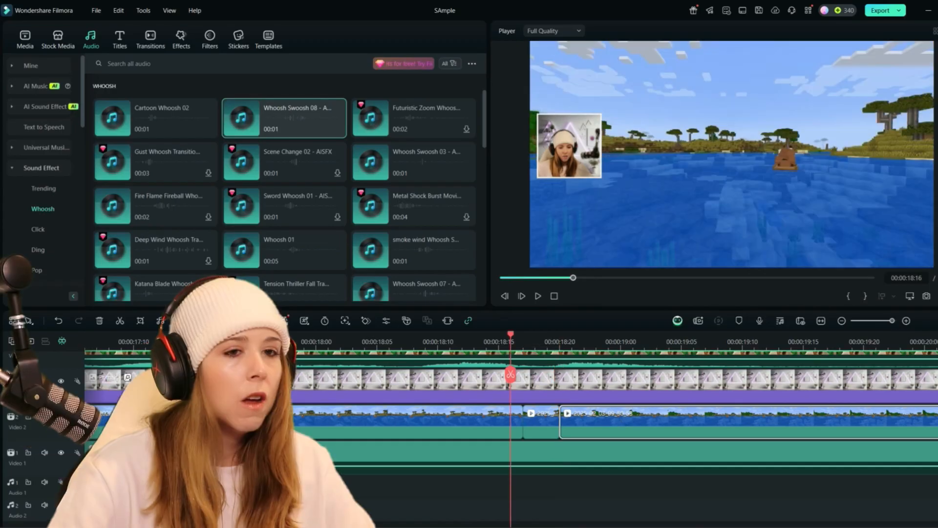
# Step: Add Whoosh Swoosh 08 to Audio 2 under the boat zoom-in and shift it about four frames earlier to start at 00:00:18:10
pyautogui.scroll(-3, 638, 462)
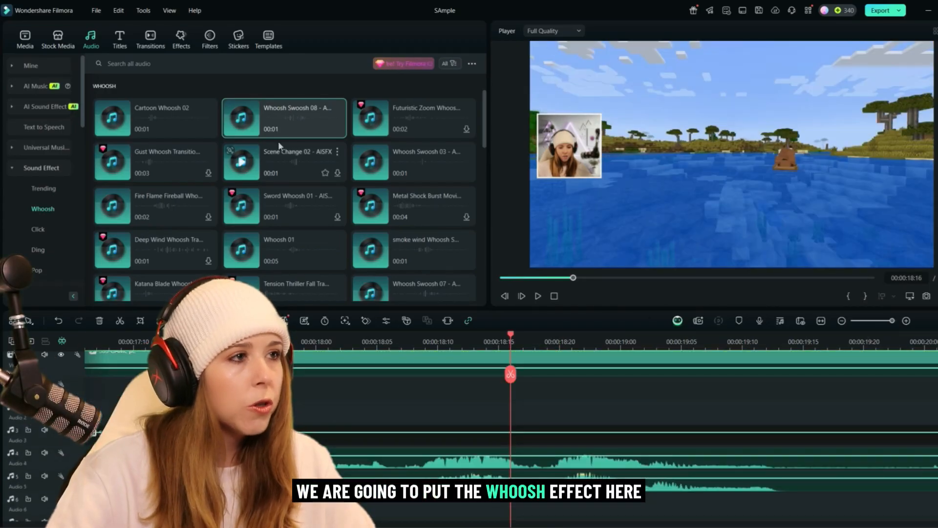
pyautogui.moveTo(288, 125); pyautogui.dragTo(493, 409)
pyautogui.scroll(2, 638, 413)
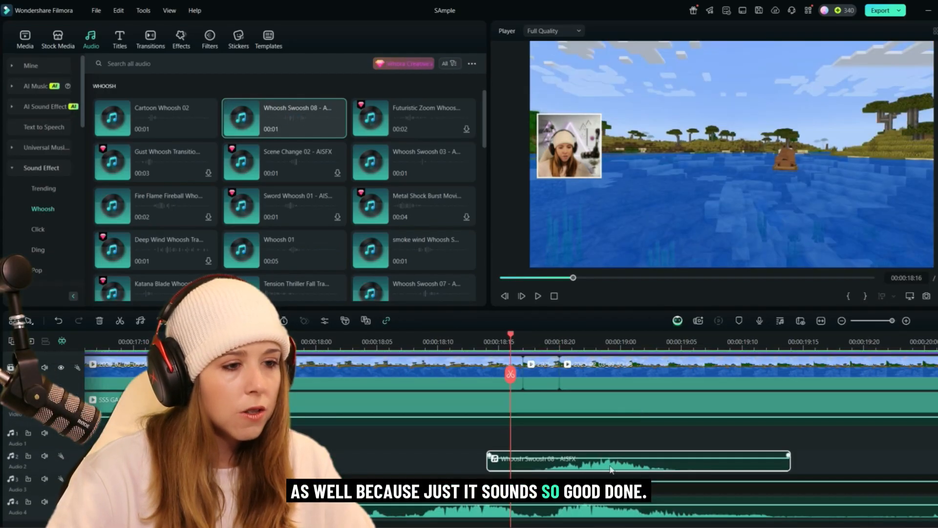
pyautogui.moveTo(611, 470); pyautogui.dragTo(562, 469)
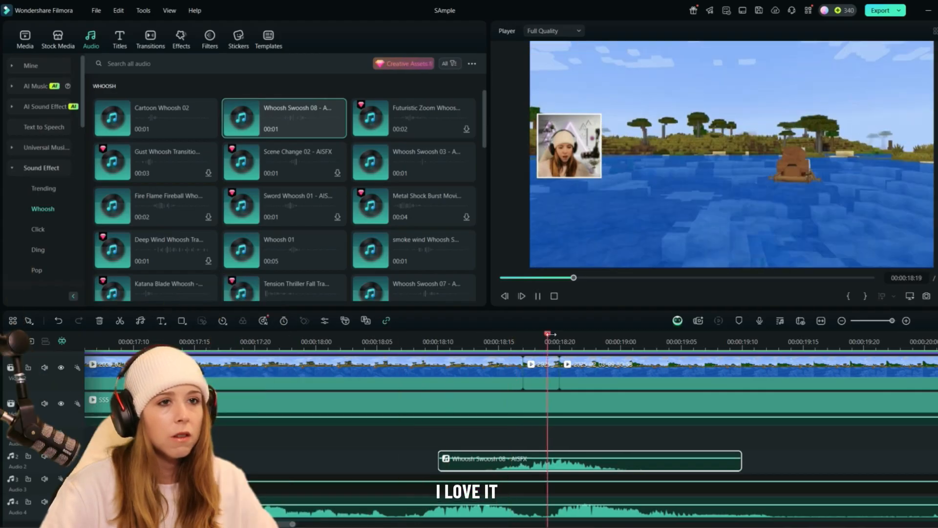
# Step: Play back the boat zoom-in to check its timing against the whoosh sound
pyautogui.press('space')
pyautogui.click(280, 346)
pyautogui.press('space')
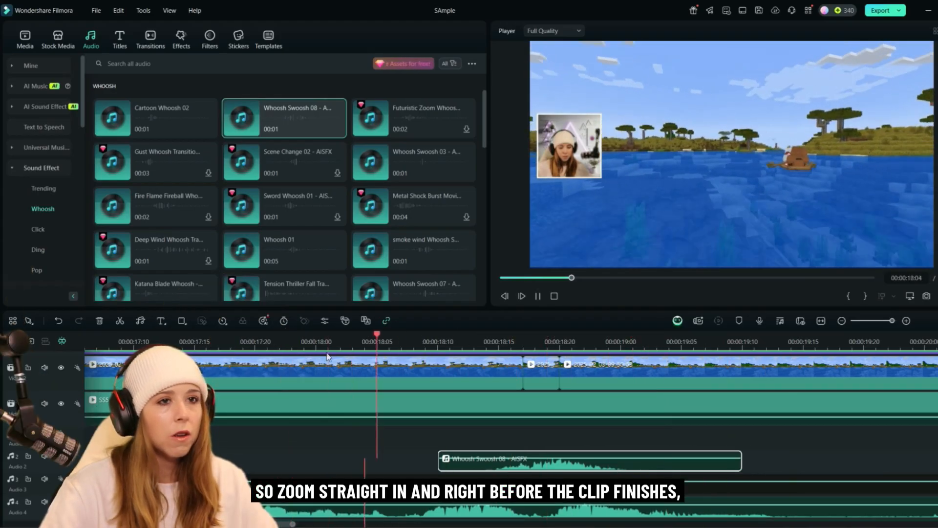
pyautogui.press('space')
pyautogui.click(230, 344)
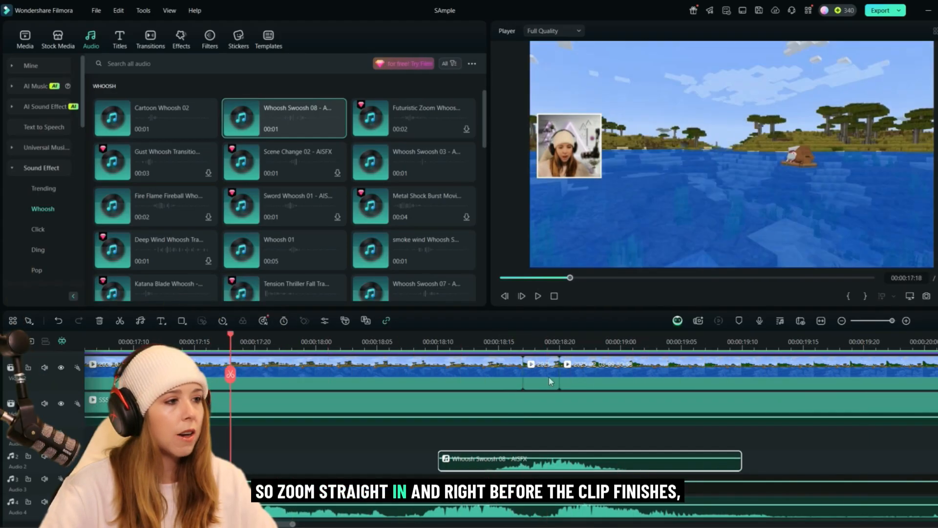
pyautogui.press('space')
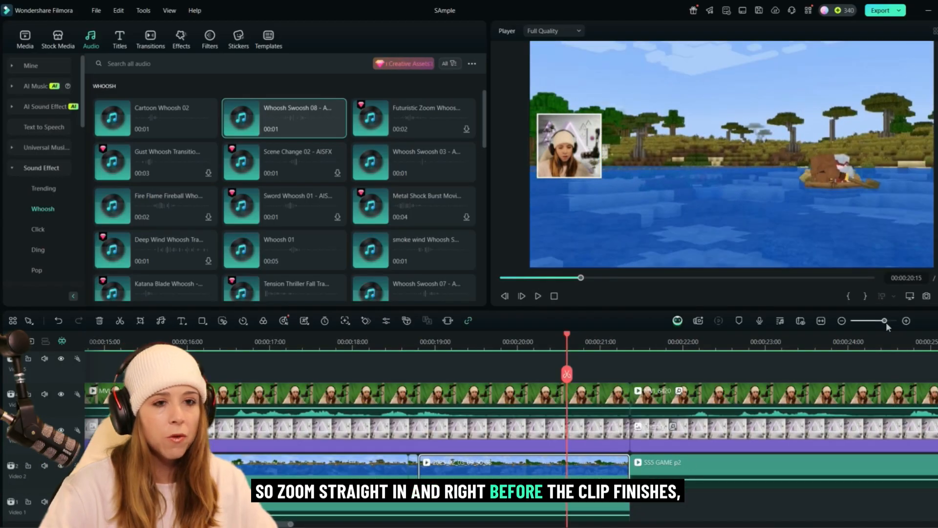
# Step: Play through the end of the cropped boat clip and split it at 00:00:20:14 for the zoom-out
pyautogui.moveTo(886, 322); pyautogui.dragTo(890, 322)
pyautogui.press('space')
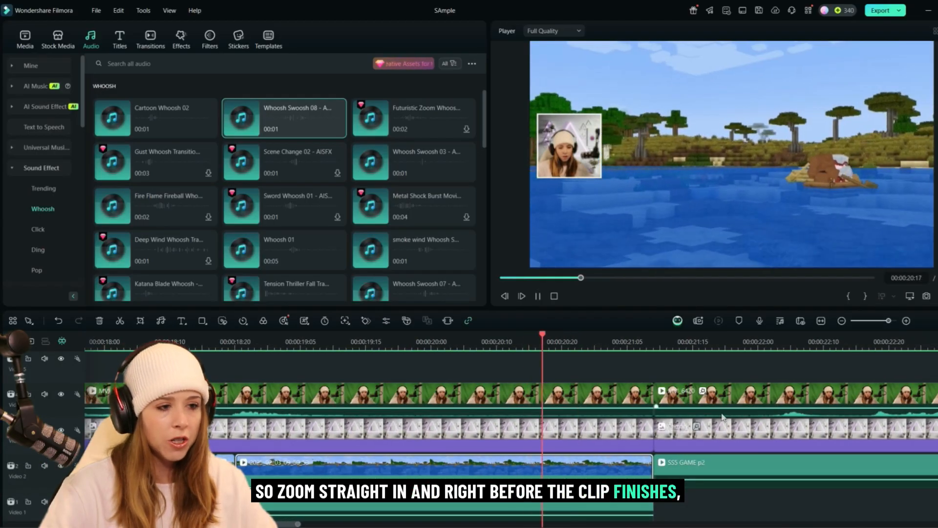
pyautogui.press('space')
pyautogui.click(536, 344)
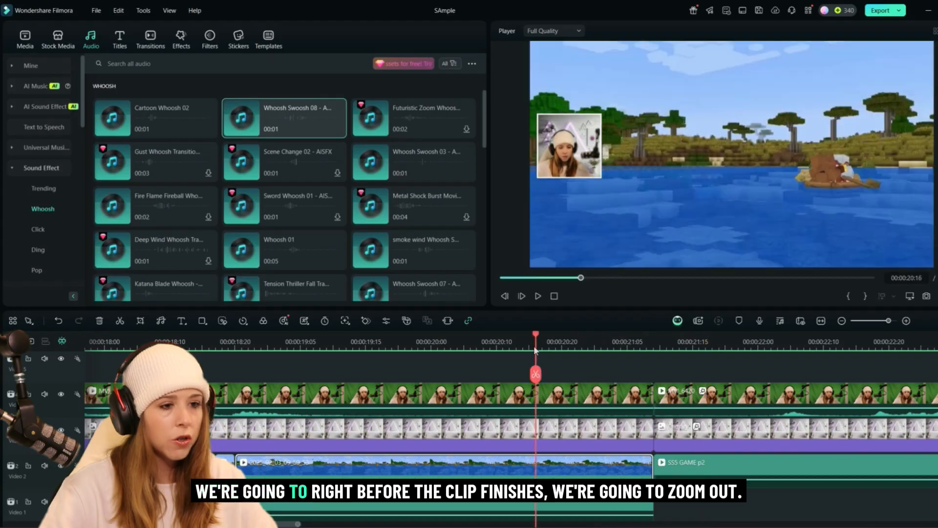
pyautogui.press('space')
pyautogui.press('space')
pyautogui.scroll(-2, 574, 382)
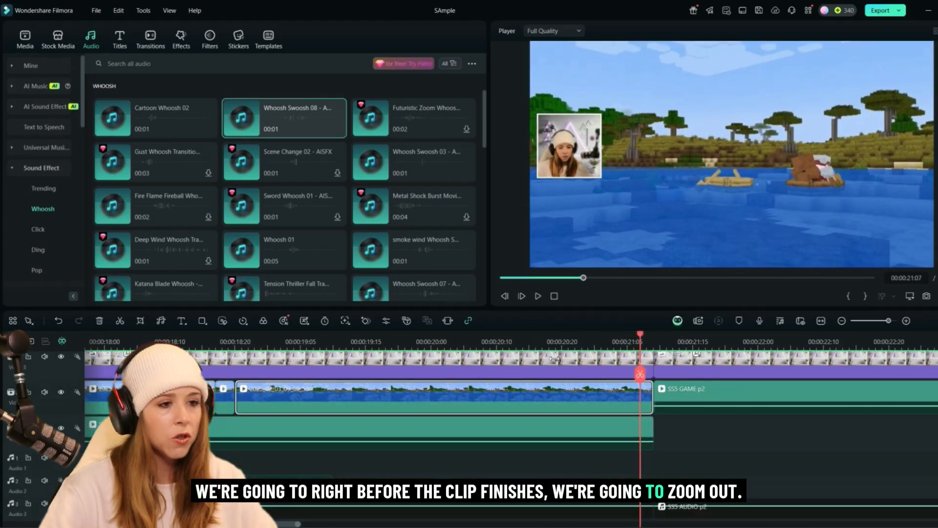
pyautogui.click(523, 349)
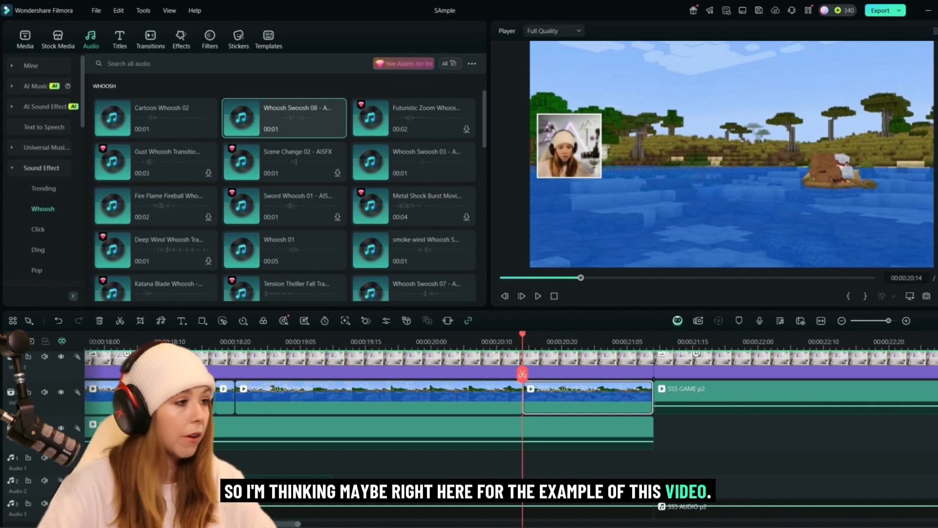
# Step: Apply a Pan & Zoom to the last boat piece that starts on the cropped frame and ends on the full 1920 × 1080 frame
pyautogui.click(140, 320)
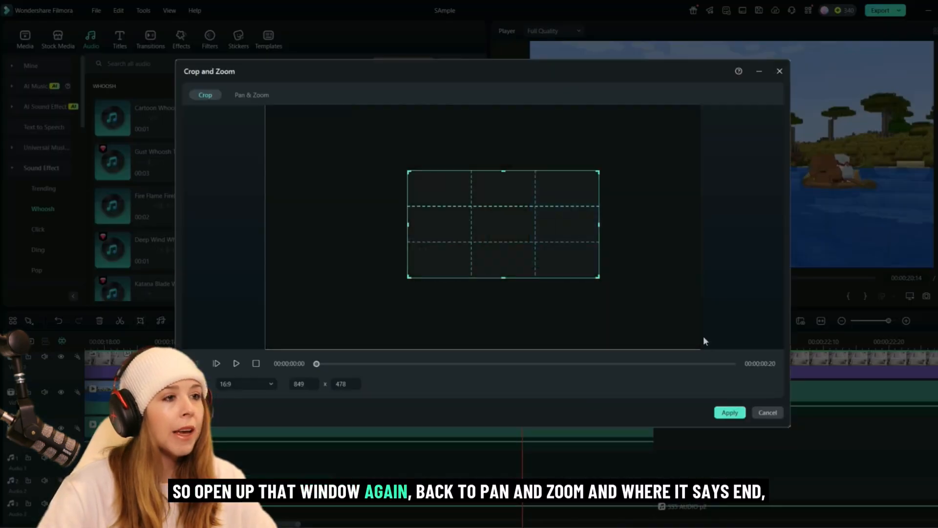
pyautogui.click(245, 95)
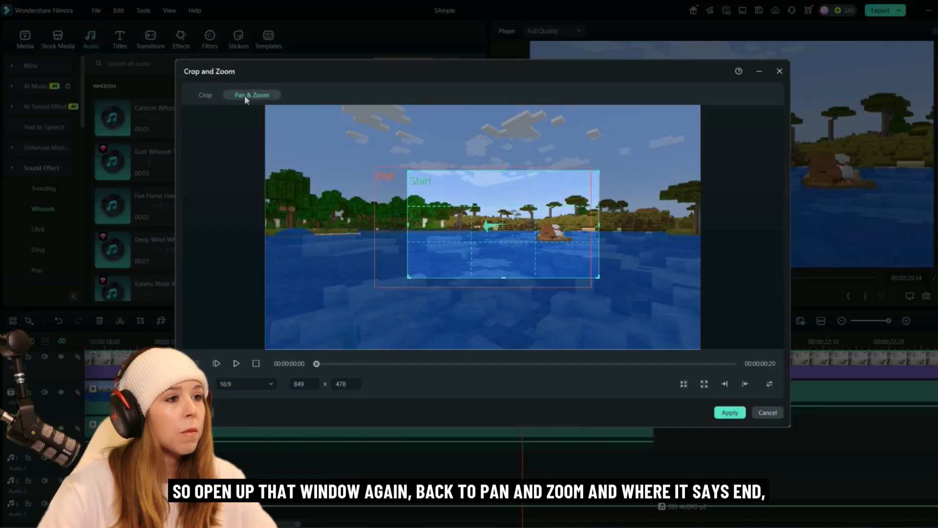
pyautogui.click(386, 177)
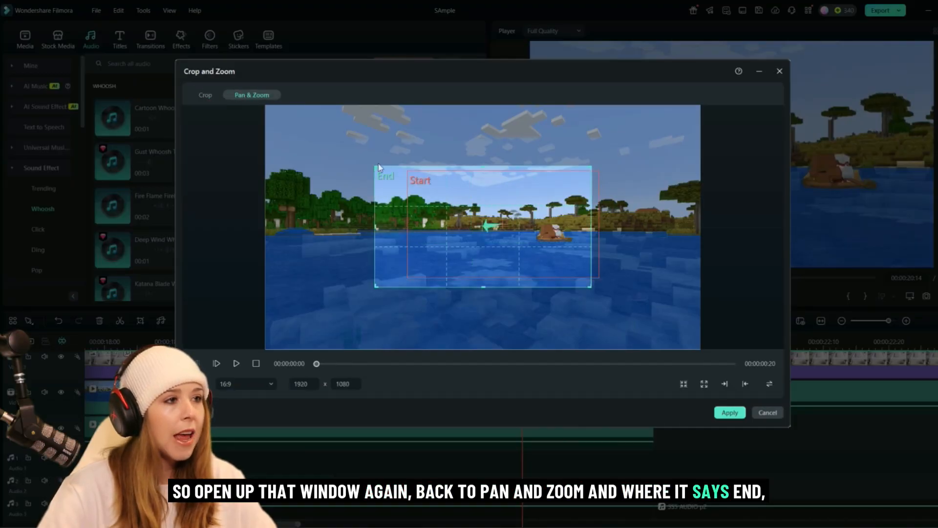
pyautogui.moveTo(373, 163); pyautogui.dragTo(268, 99)
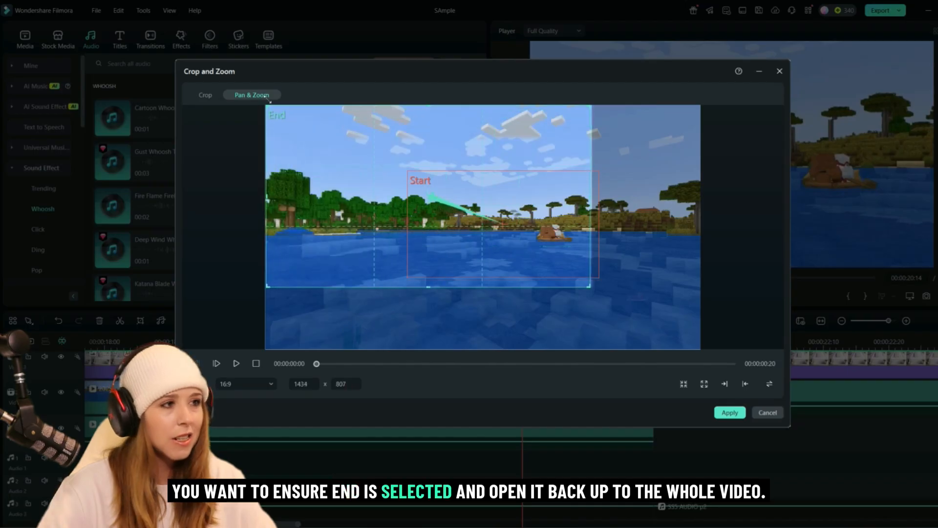
pyautogui.moveTo(590, 283); pyautogui.dragTo(751, 388)
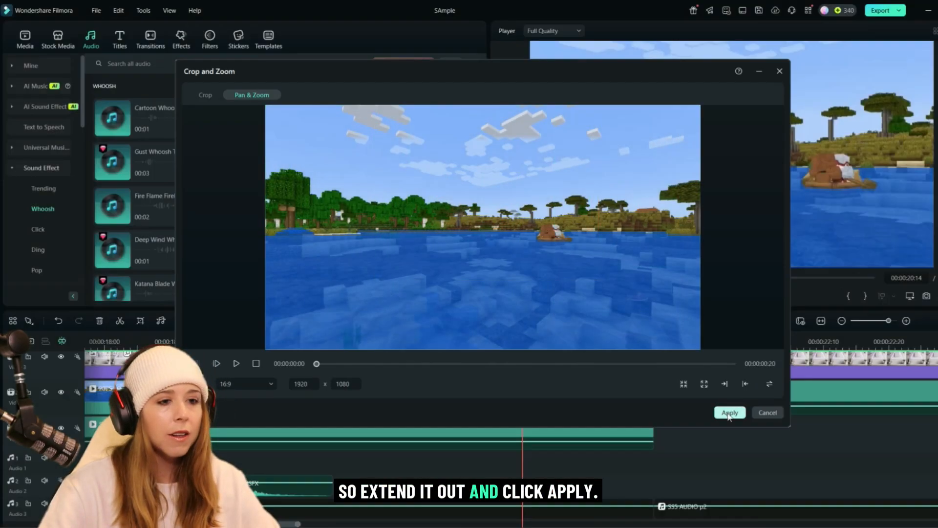
pyautogui.click(728, 412)
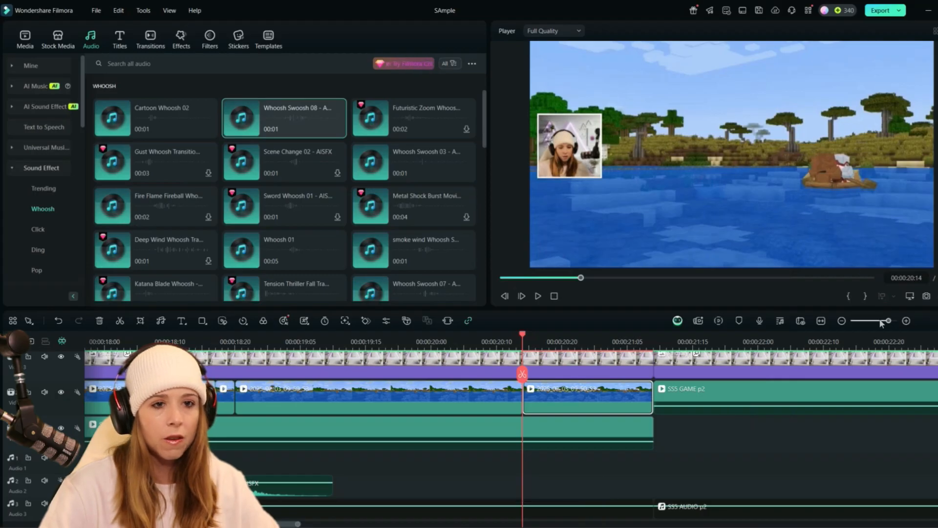
# Step: Split the zoom-out clip three frames further on at 00:00:20:17 and crop the remaining piece to the full 1920 × 1080 frame
pyautogui.click(907, 321)
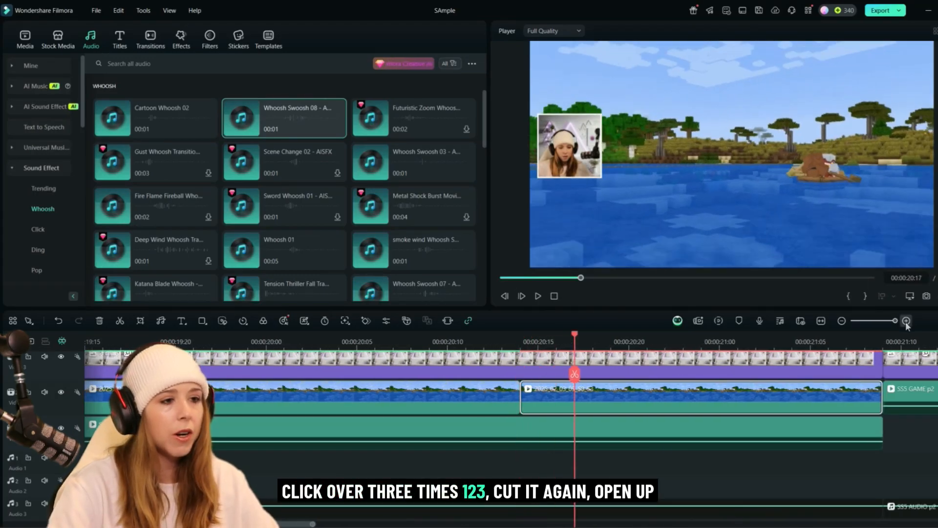
pyautogui.click(122, 319)
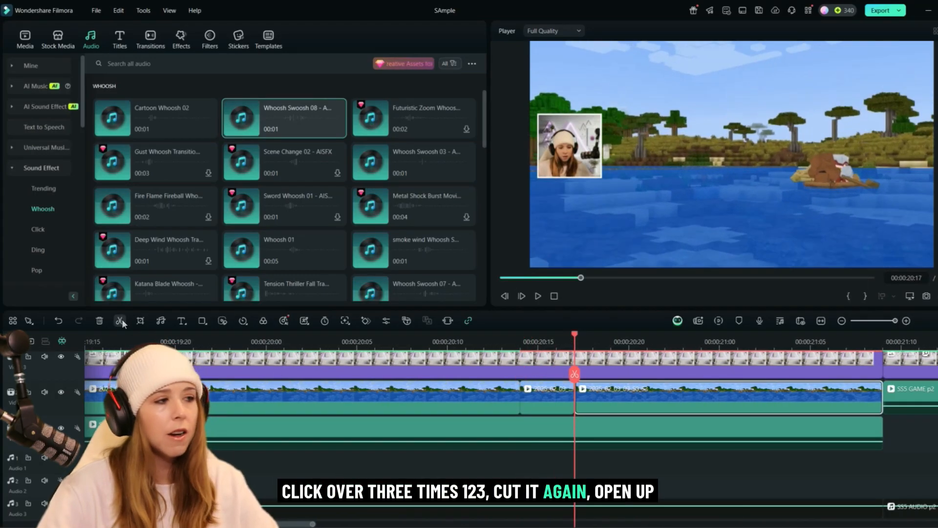
pyautogui.click(141, 321)
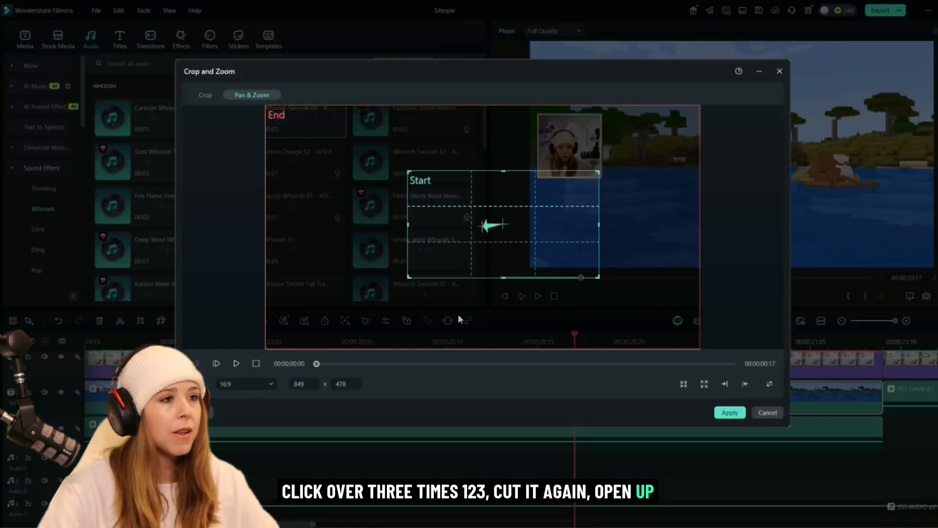
pyautogui.click(771, 384)
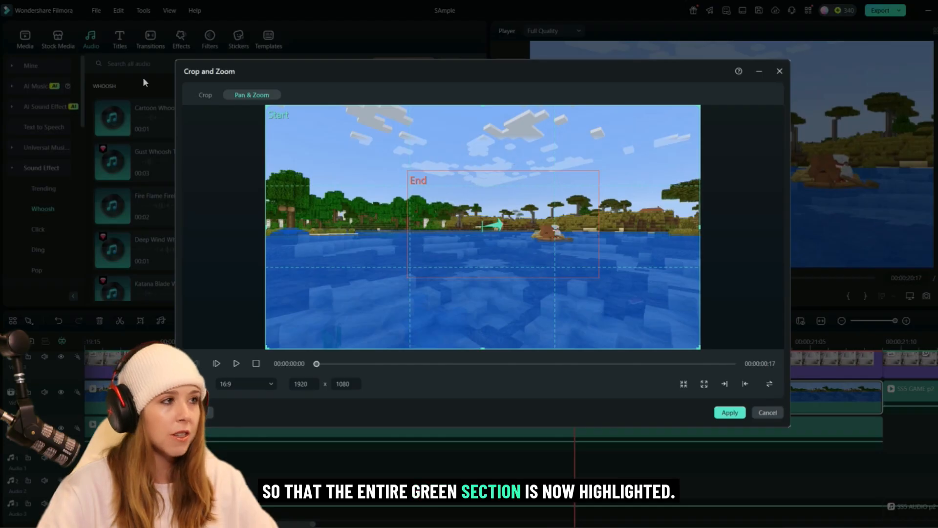
pyautogui.click(206, 95)
pyautogui.click(729, 412)
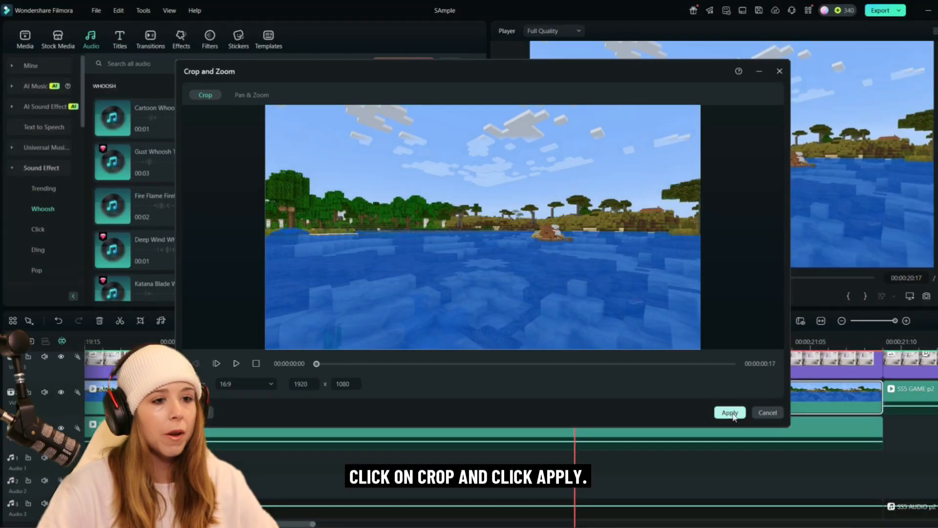
# Step: Add Whoosh Swoosh 08 to Audio 2 under the boat zoom-out, starting at about 00:00:20:06, and play it back
pyautogui.moveTo(242, 118); pyautogui.dragTo(418, 484)
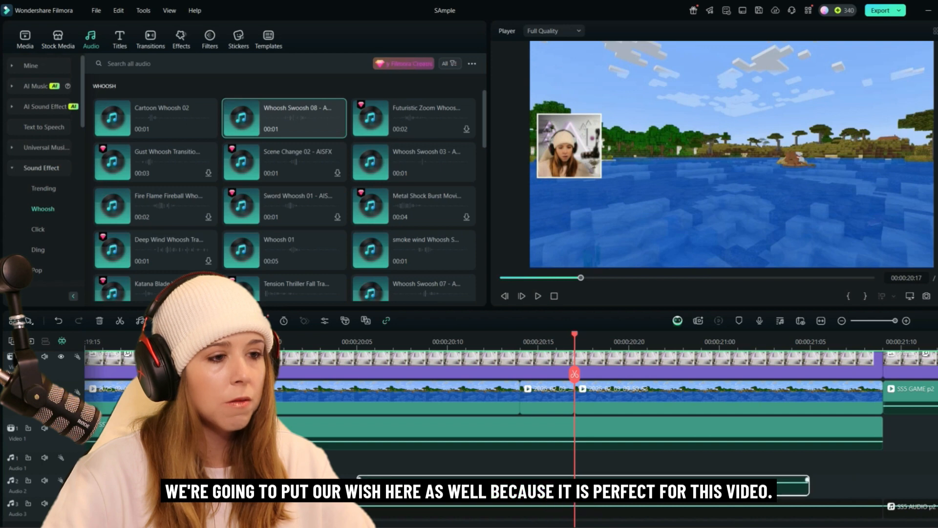
pyautogui.moveTo(540, 488); pyautogui.dragTo(559, 488)
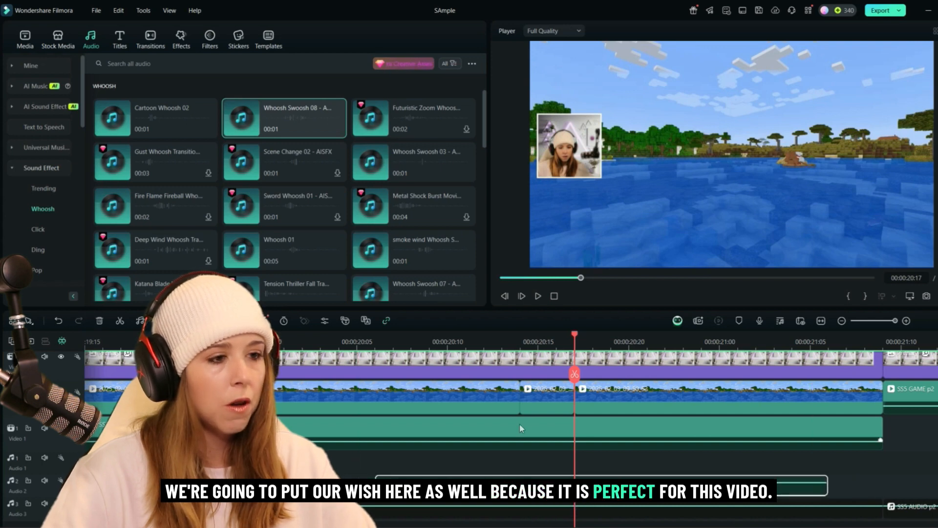
pyautogui.click(476, 336)
pyautogui.press('space')
pyautogui.press('space')
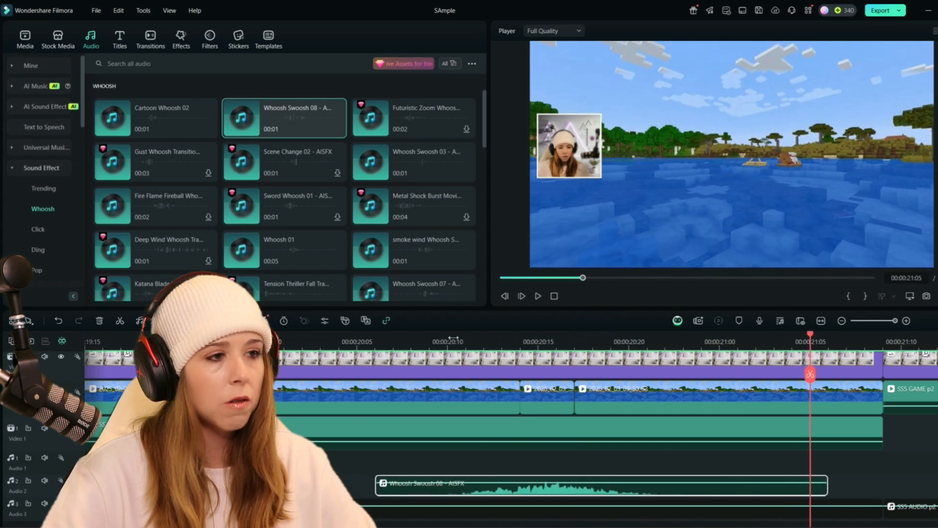
# Step: Replay the boat zoom-out and shift its whoosh about one frame later to start at about 00:00:20:07
pyautogui.click(402, 339)
pyautogui.press('space')
pyautogui.press('space')
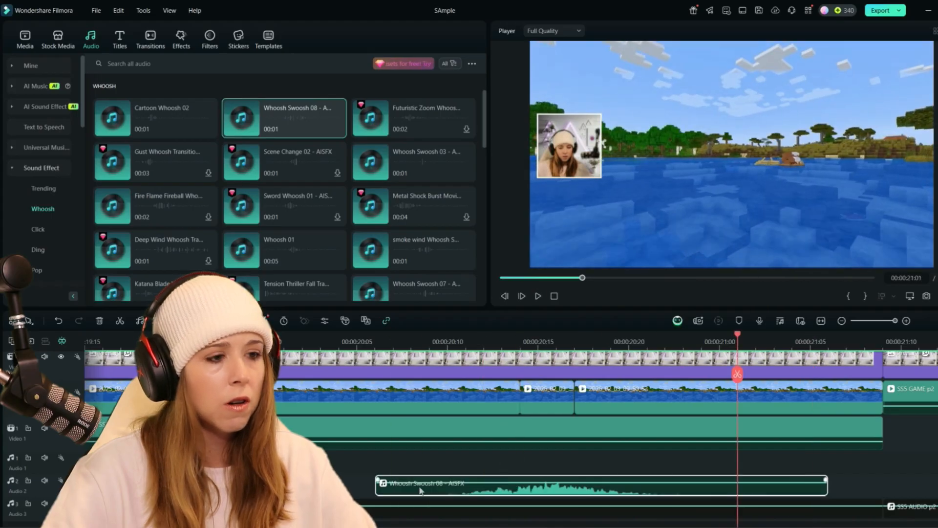
pyautogui.click(363, 348)
pyautogui.press('space')
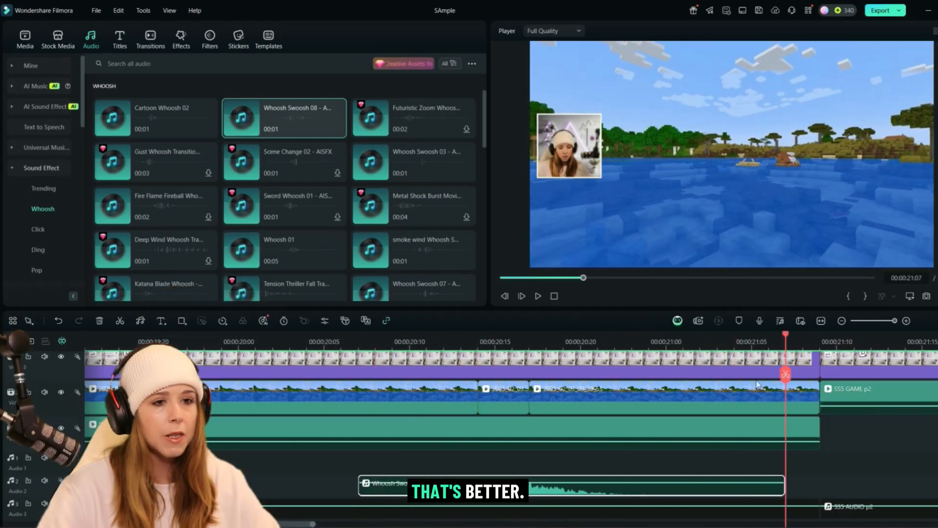
# Step: Play the whole boat section from 00:00:17:20 to review both zooms with their whoosh sounds
pyautogui.click(886, 321)
pyautogui.click(122, 347)
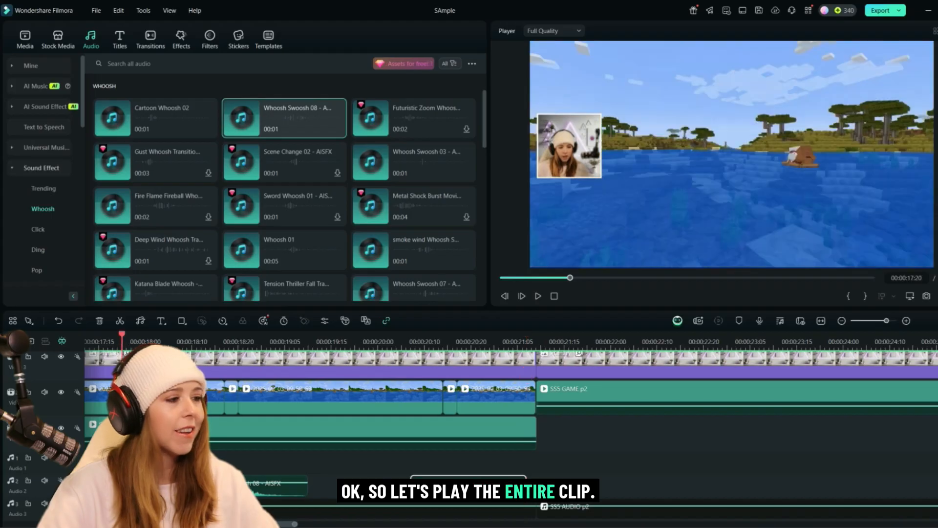
pyautogui.press('space')
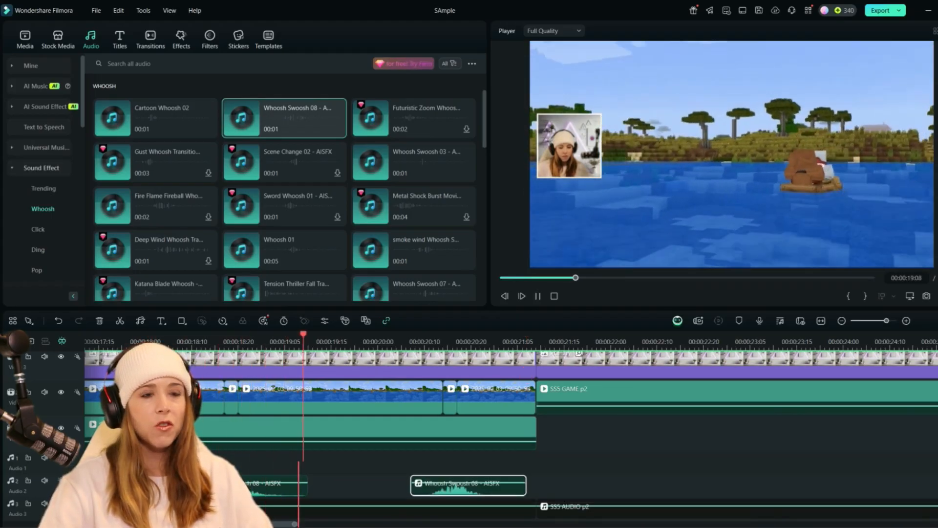